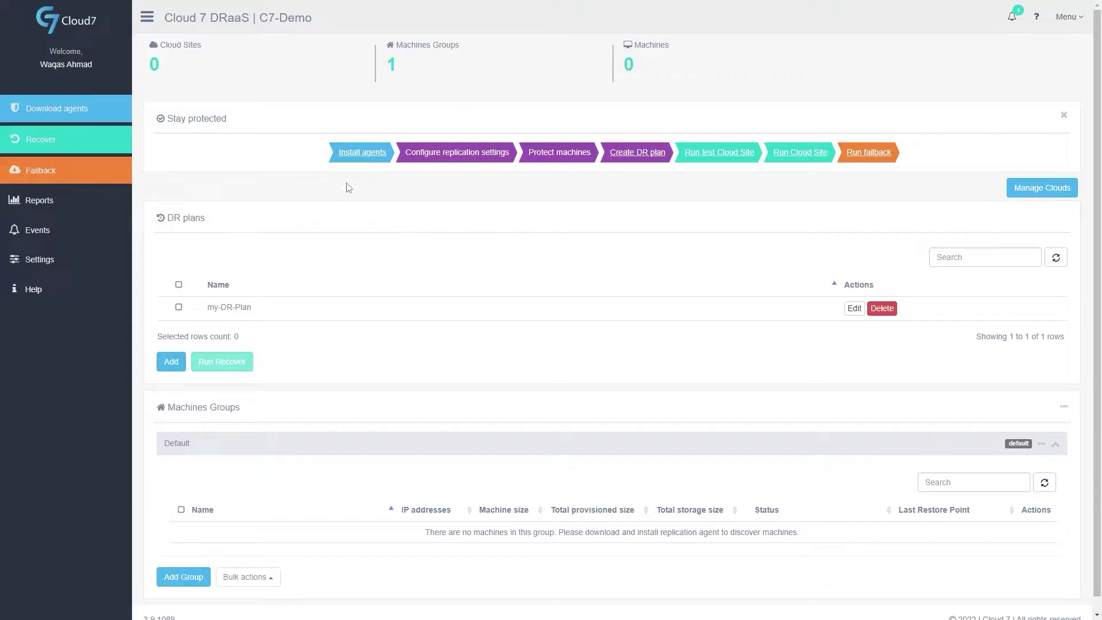
# Download the Windows replication agent package, keeping Default as the machines group for protected machines.
pyautogui.moveTo(563, 162)
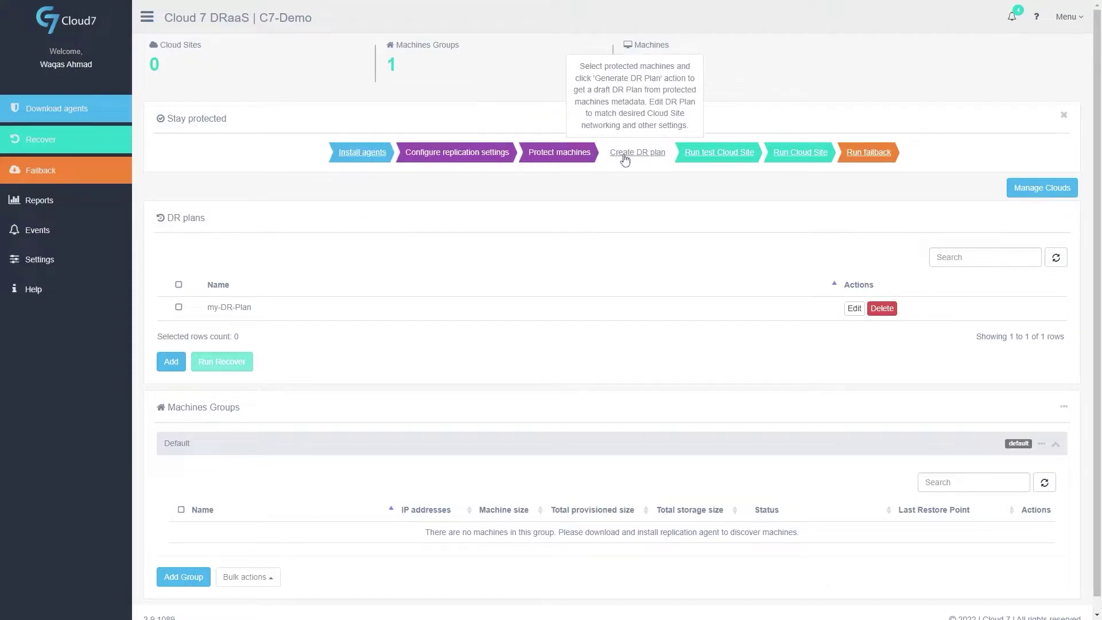
pyautogui.moveTo(856, 160)
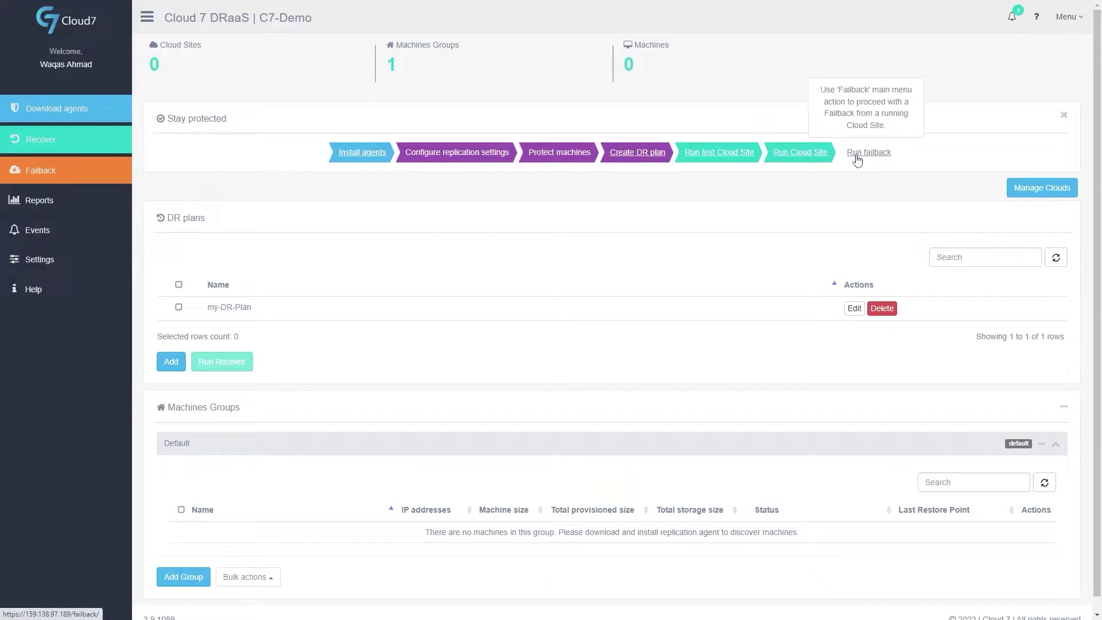
pyautogui.moveTo(364, 156)
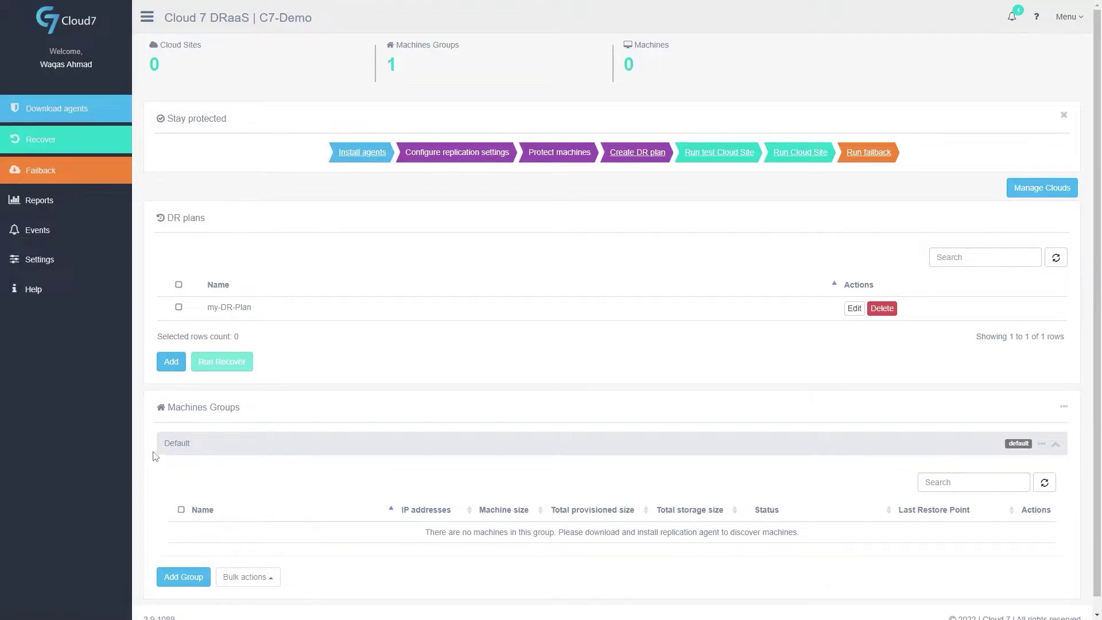
pyautogui.click(362, 155)
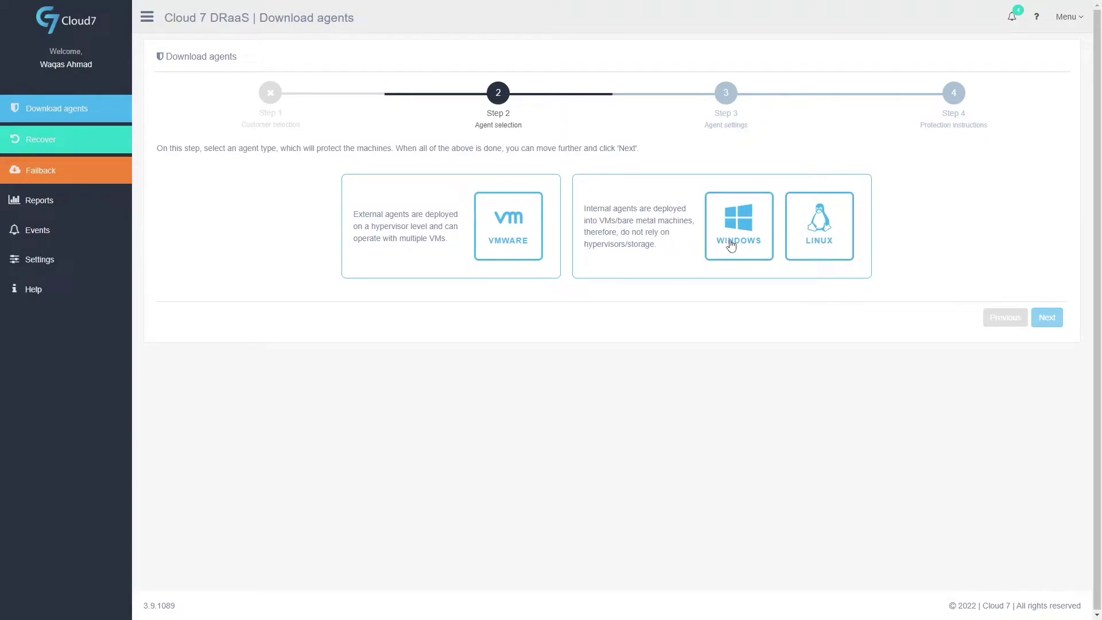
pyautogui.click(731, 245)
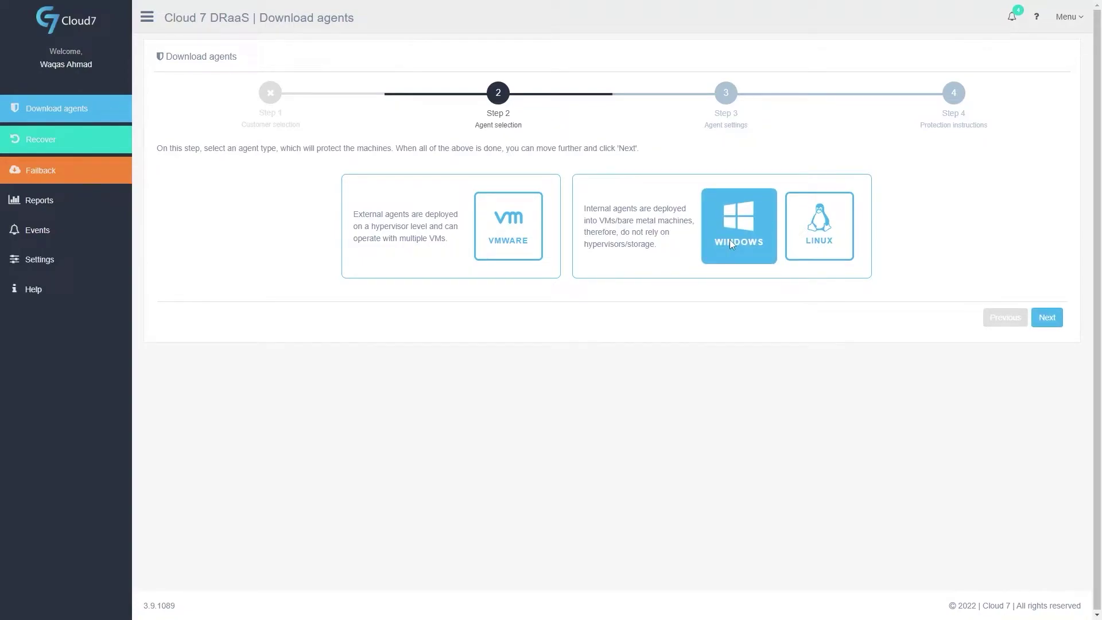
pyautogui.click(1046, 317)
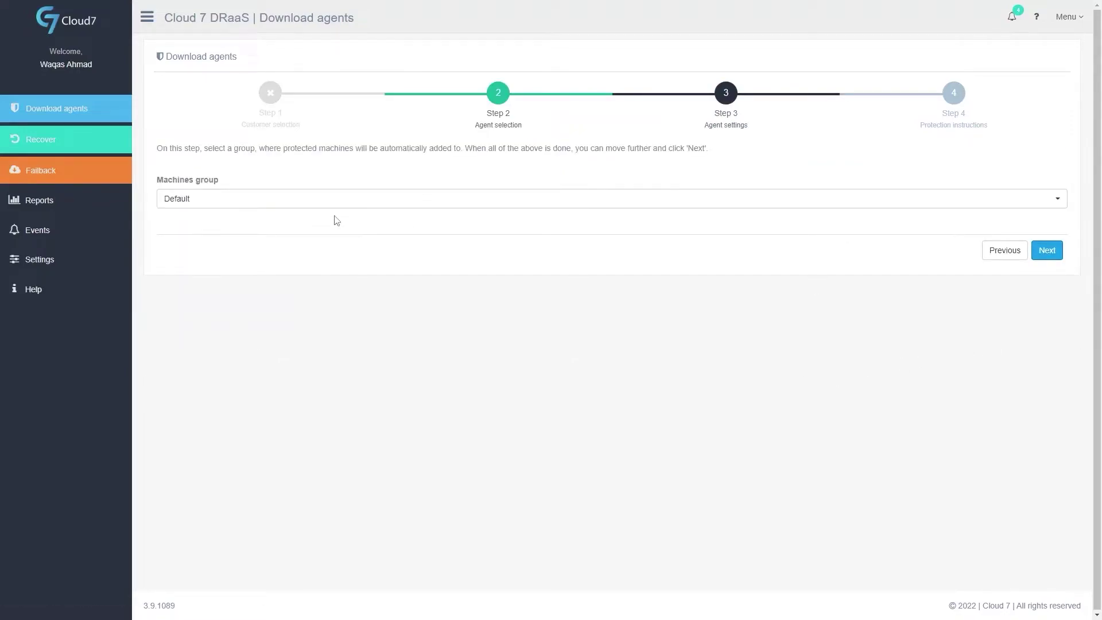
pyautogui.click(1047, 252)
pyautogui.click(187, 156)
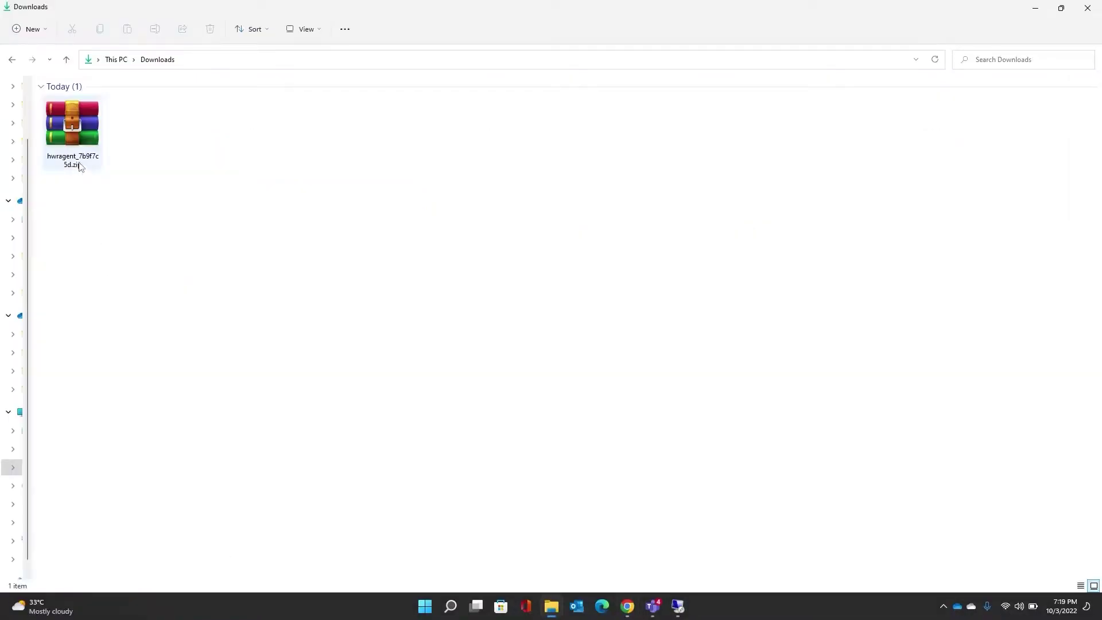
# Switch to the remote Windows Server session and extract the hwragent_7b9f7c5d archive to its default desktop folder.
pyautogui.click(80, 166)
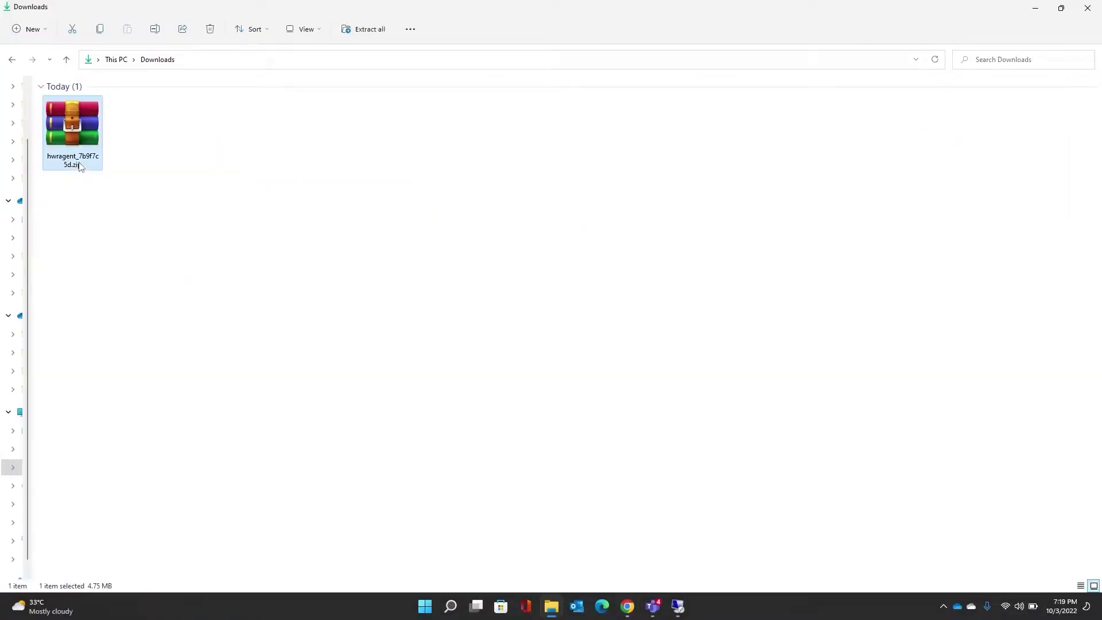
pyautogui.click(678, 606)
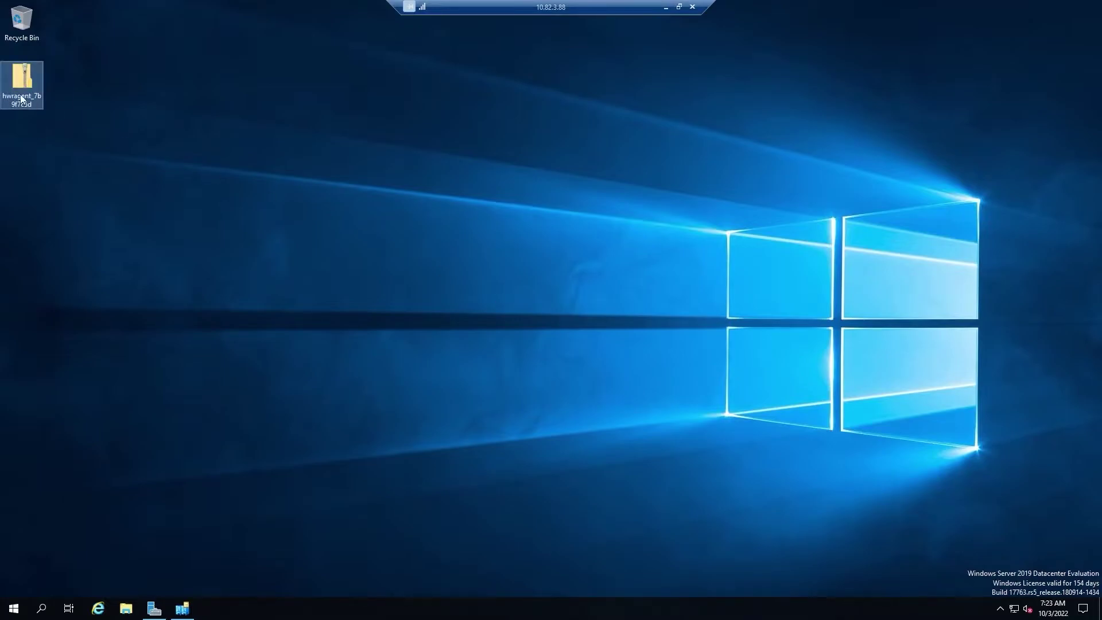
pyautogui.rightClick(21, 96)
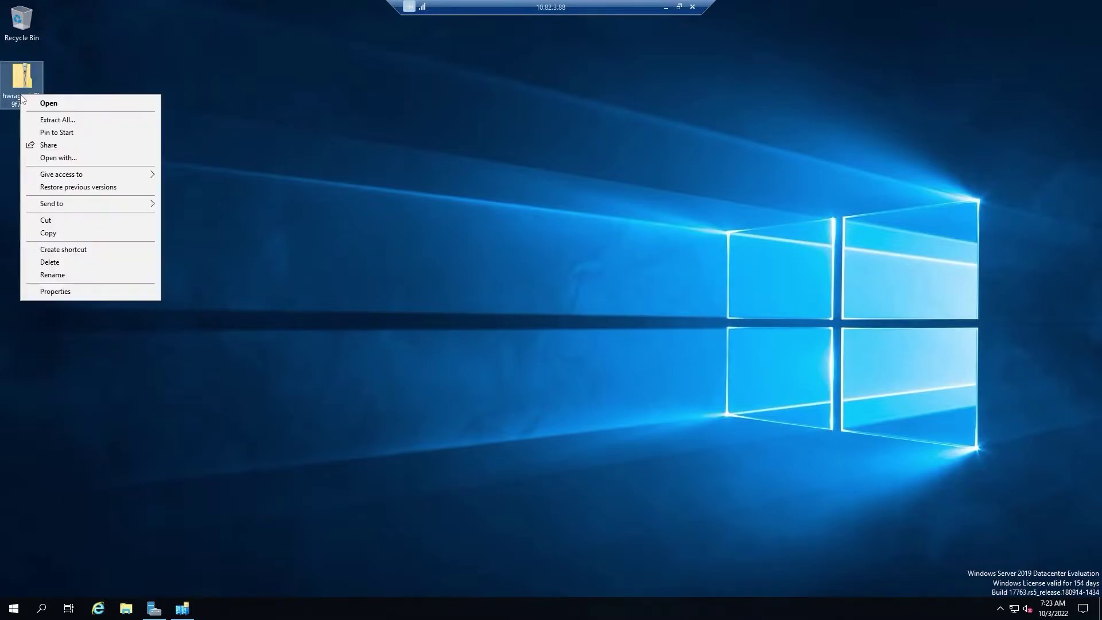
pyautogui.click(43, 120)
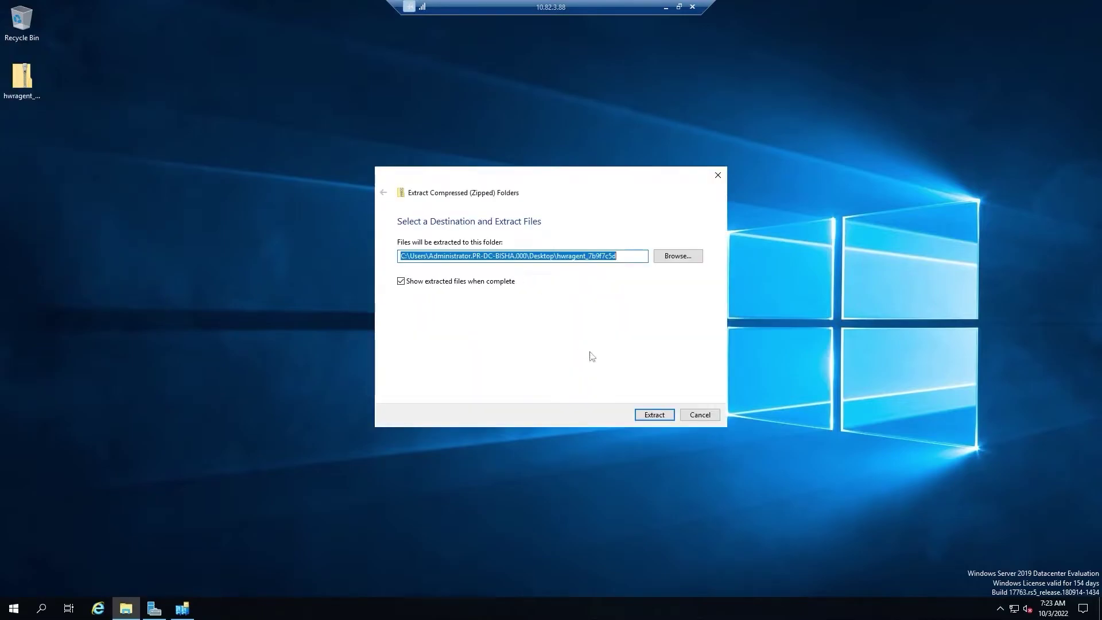
pyautogui.click(643, 416)
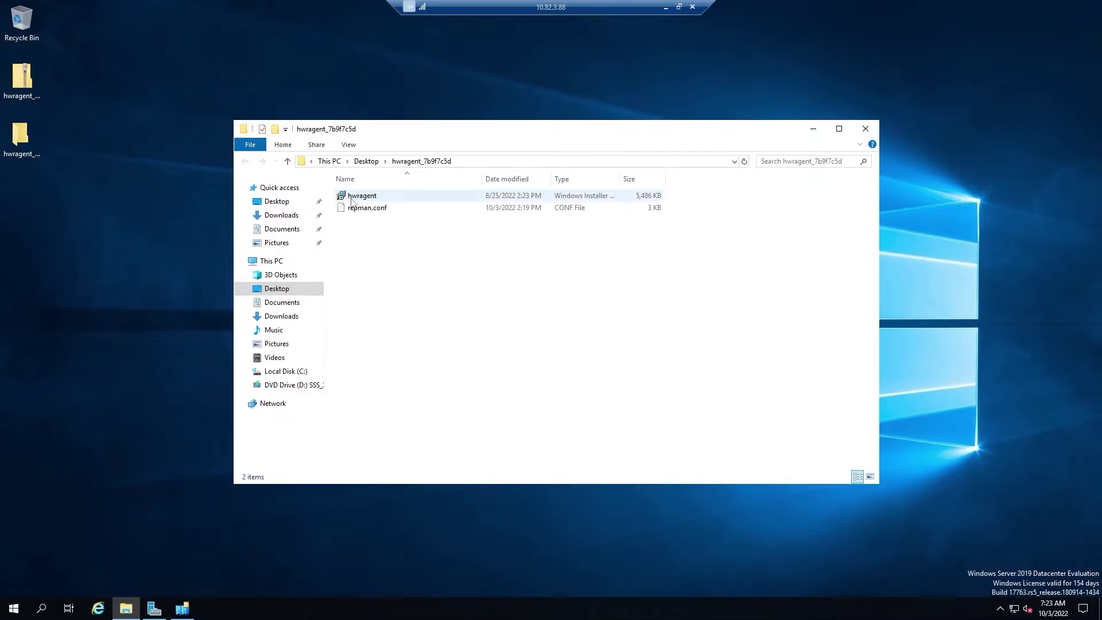
# Install the Cloud 7 Windows Replication Agent from the extracted hwragent installer and close the folder.
pyautogui.rightClick(351, 201)
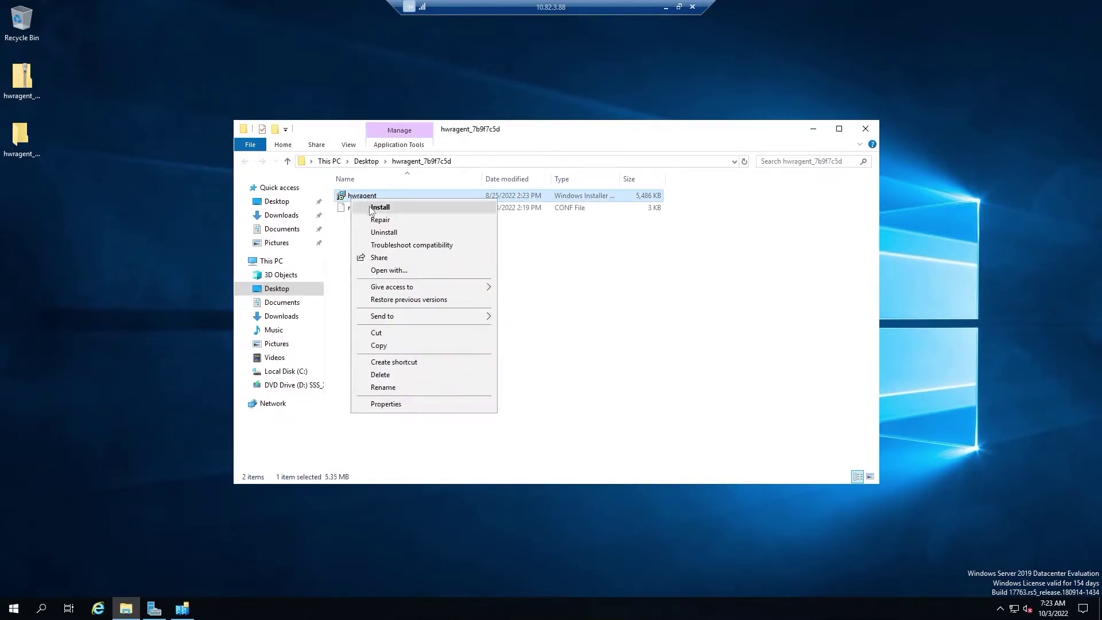
pyautogui.click(379, 207)
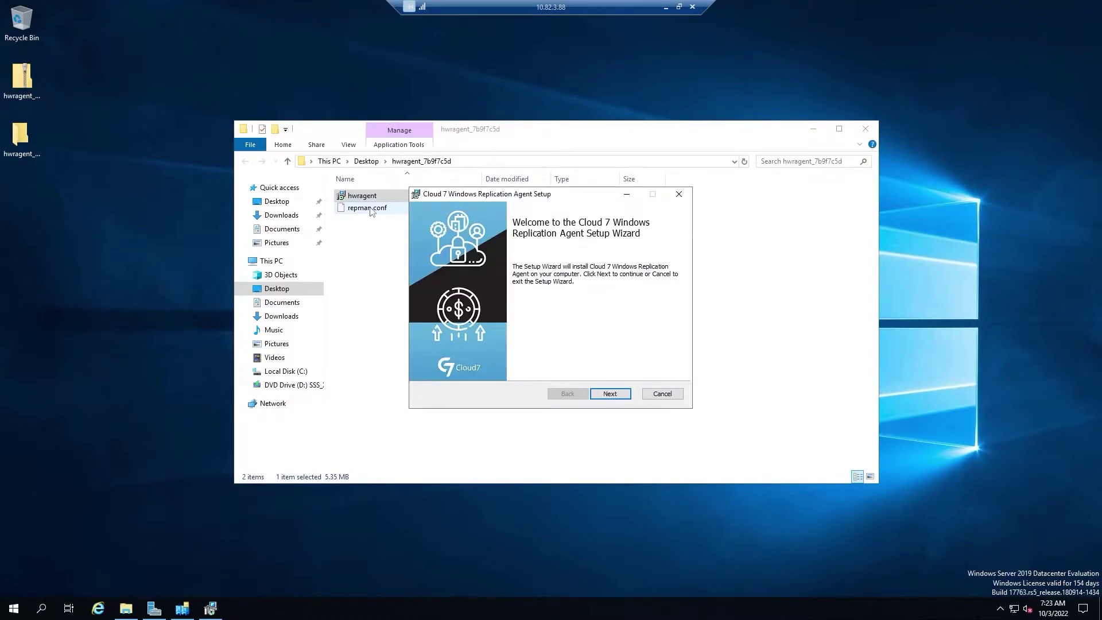
pyautogui.click(609, 394)
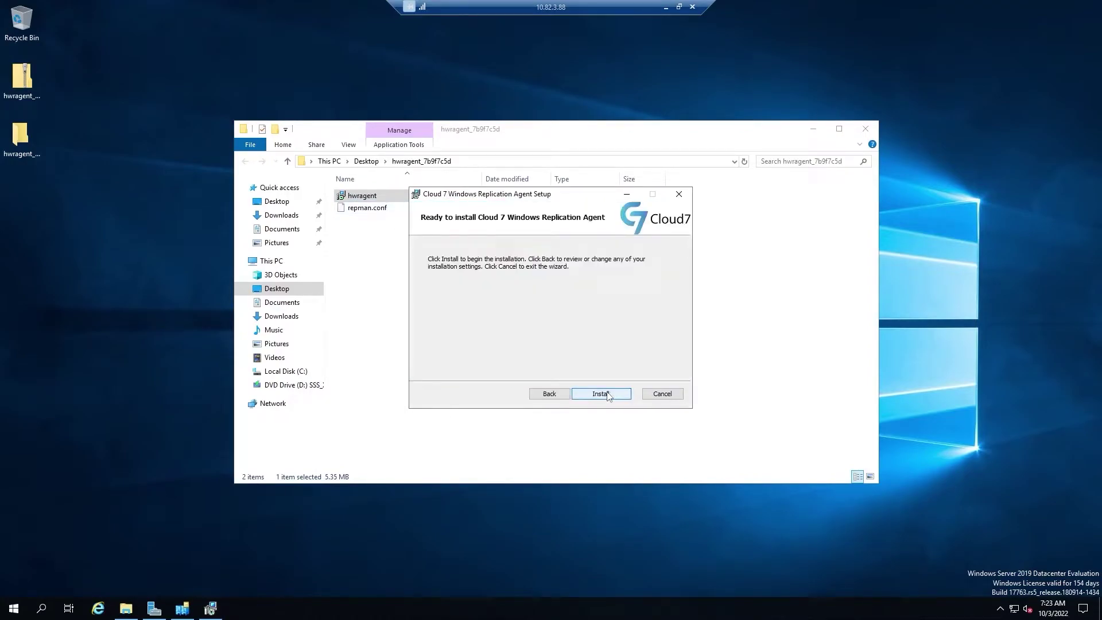
pyautogui.click(607, 394)
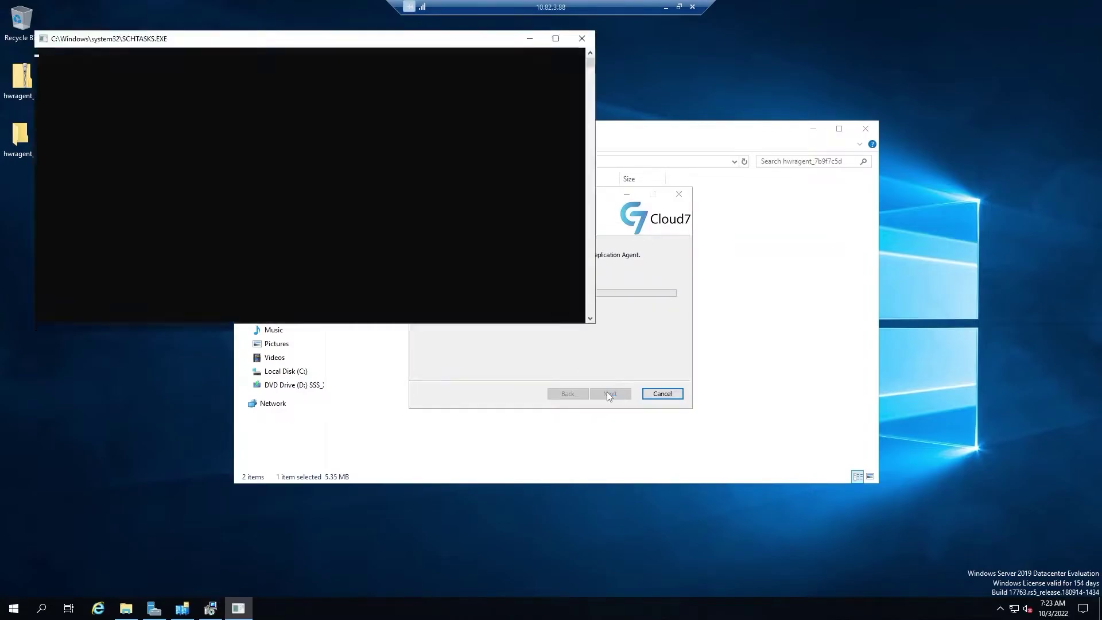
pyautogui.click(609, 395)
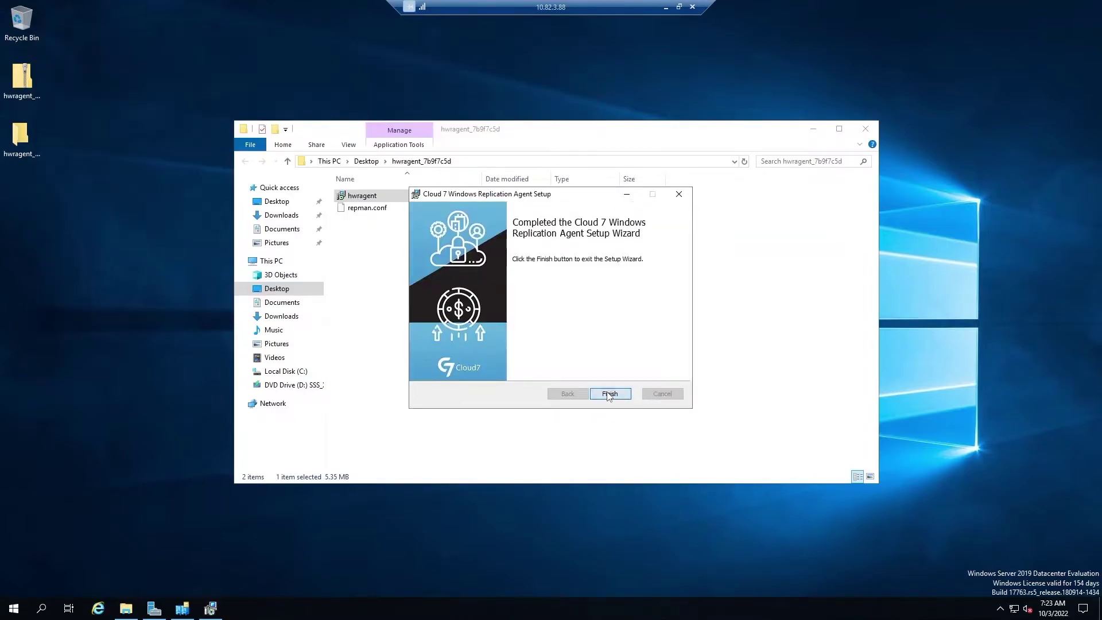
pyautogui.click(866, 130)
# Leave the remote server session, switch to the browser with the Cloud 7 DRaaS console and return to its main dashboard.
pyautogui.click(666, 7)
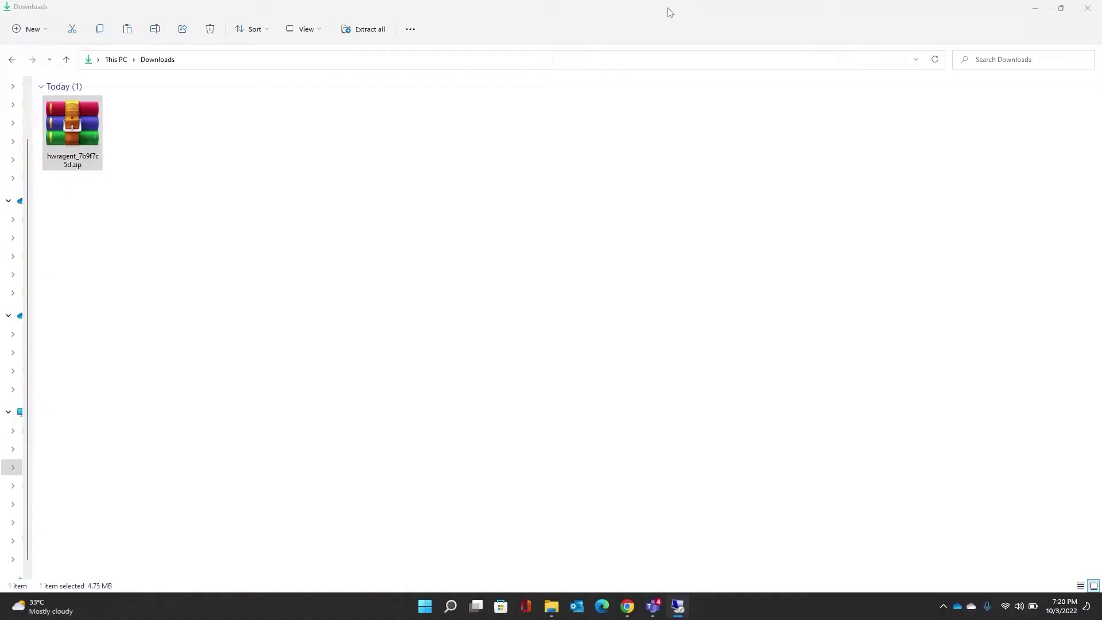
pyautogui.hotkey('alt', 'Tab')
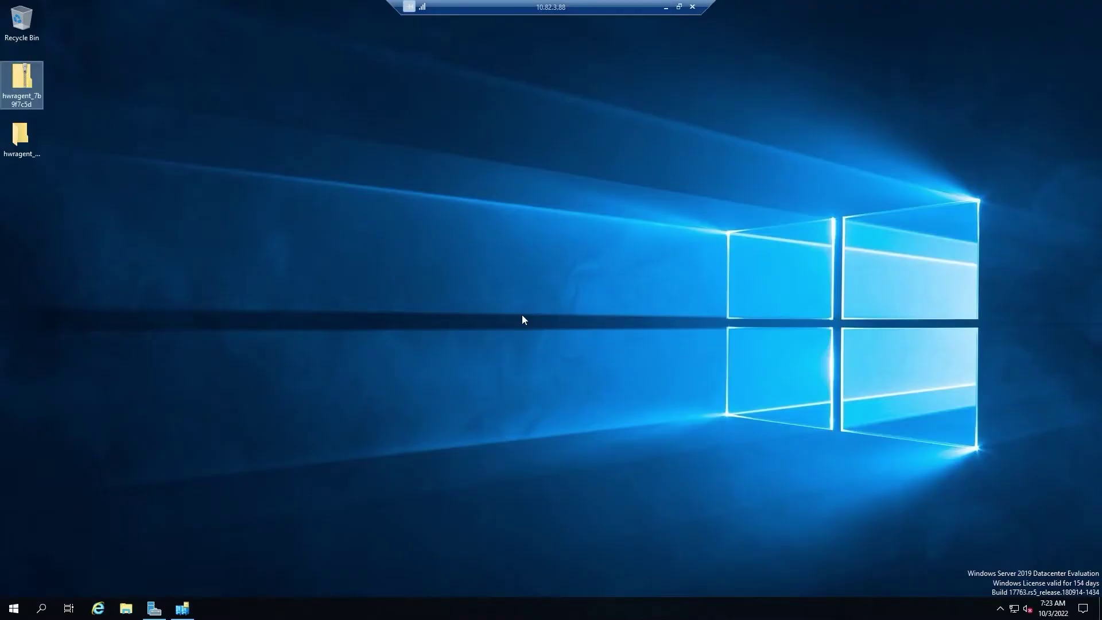
pyautogui.click(666, 7)
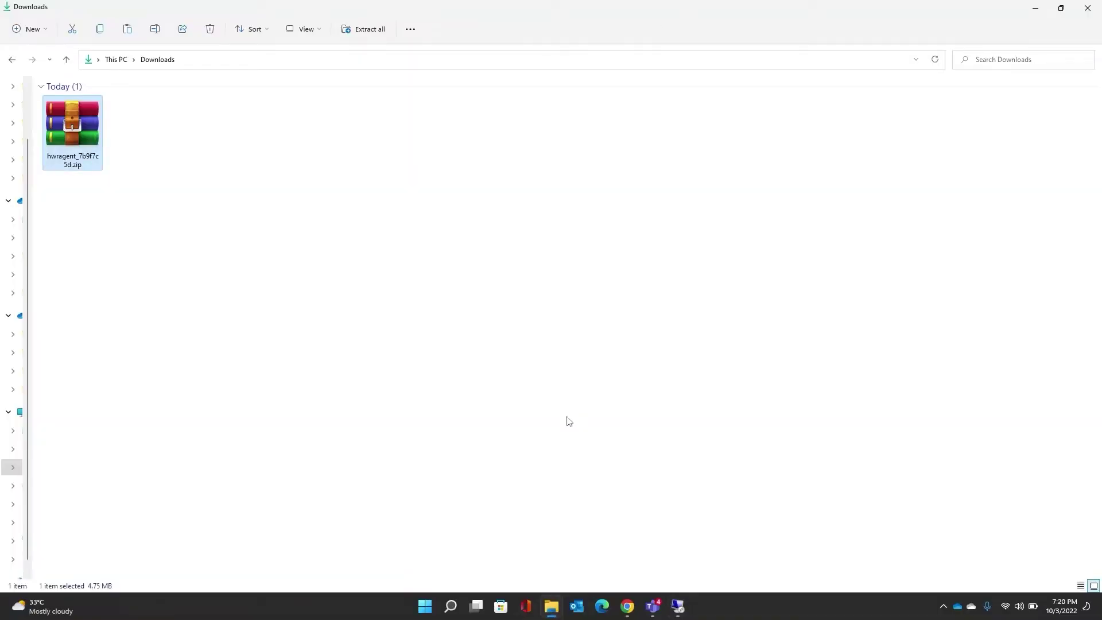
pyautogui.click(628, 605)
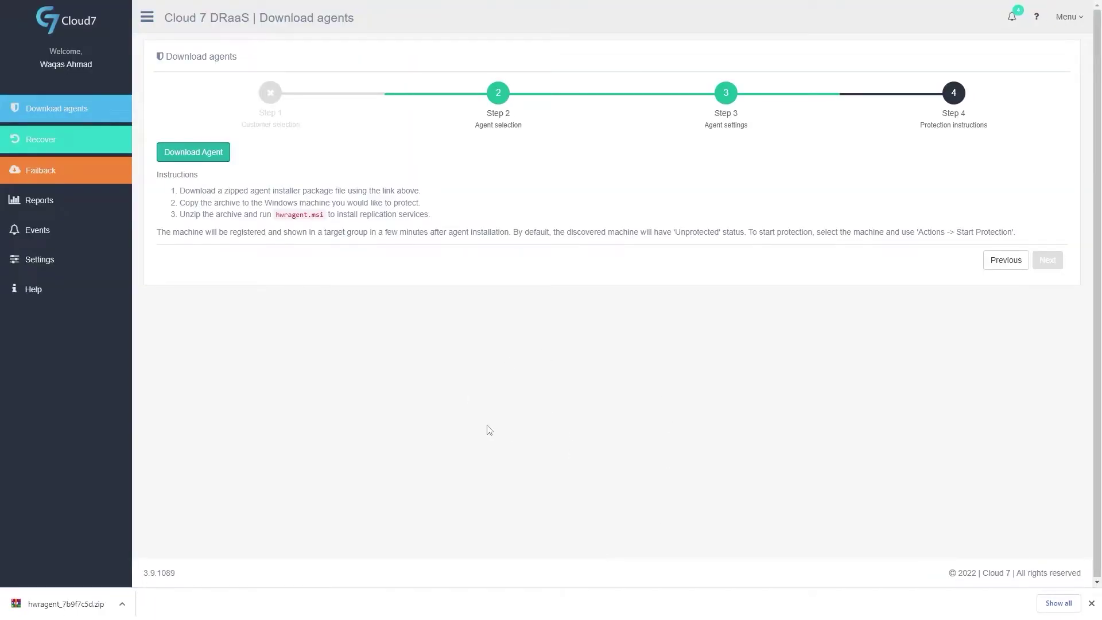
pyautogui.click(60, 30)
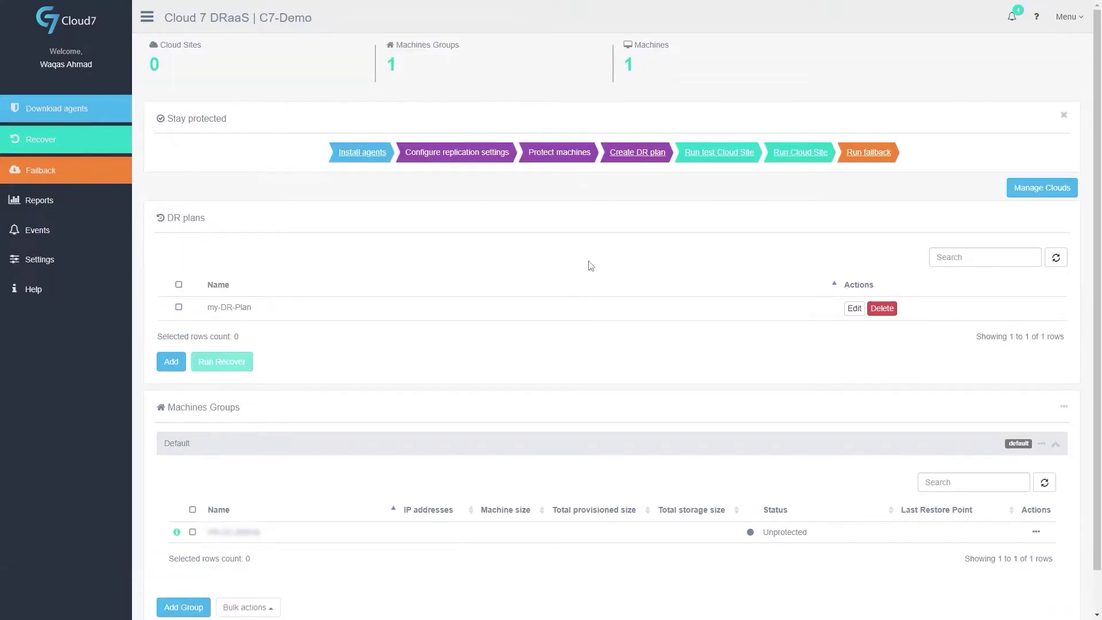
# Check the machine count, the discovered machine's protection status and the actions available for it in the Default group.
pyautogui.doubleClick(629, 65)
pyautogui.click(777, 528)
pyautogui.doubleClick(777, 528)
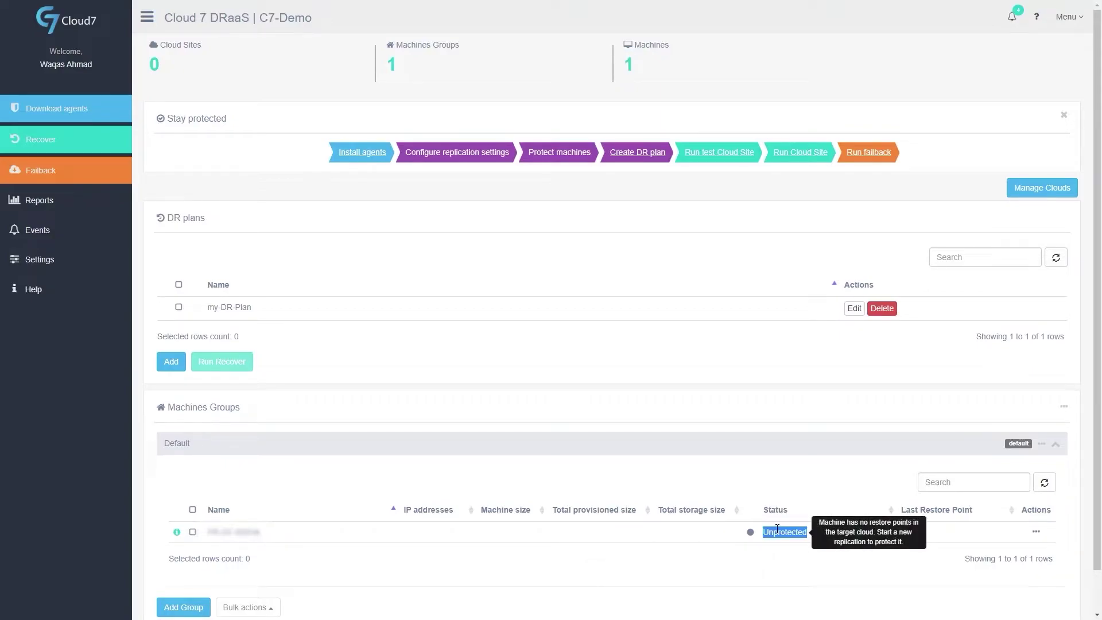
pyautogui.click(1037, 534)
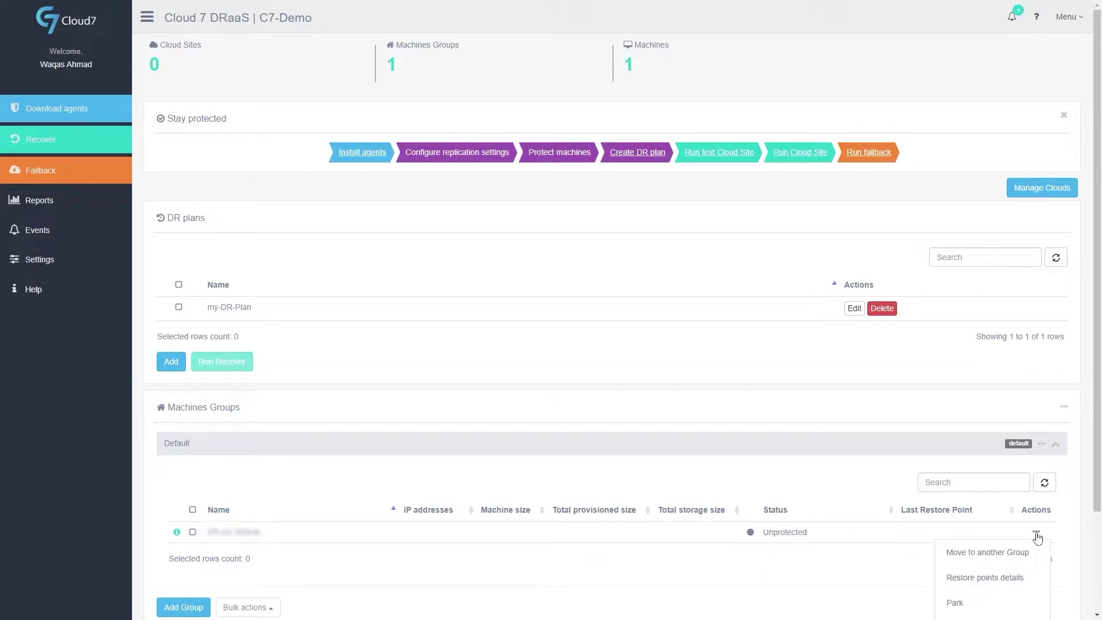
pyautogui.scroll(-2, 1021, 583)
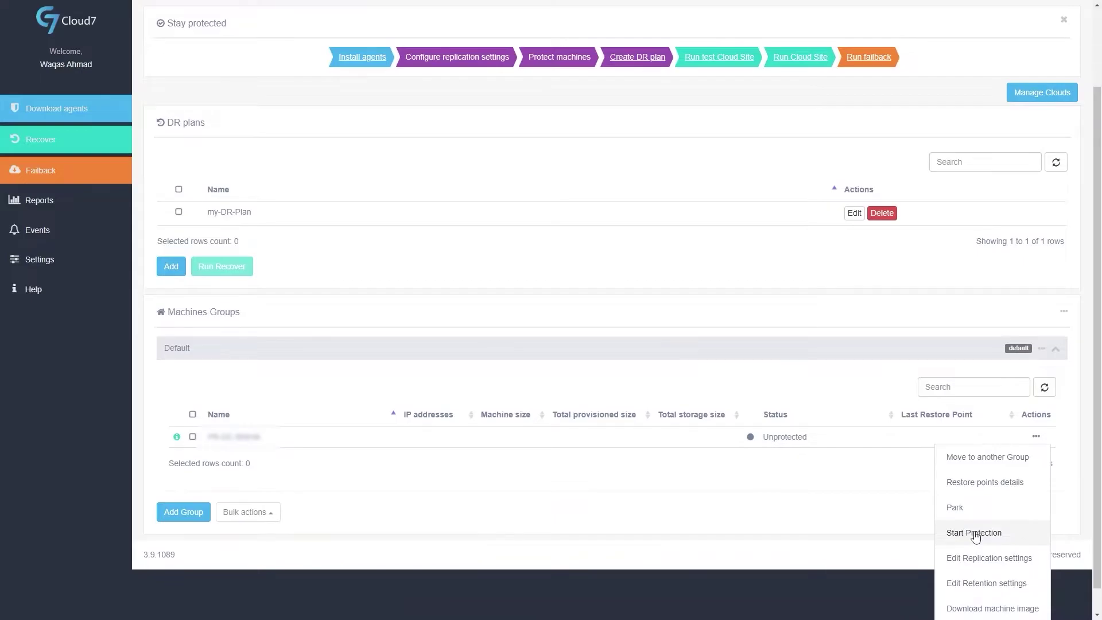
# Examine the Default group's replication schedule, its custom settings option and the available schedule types, and close it without saving.
pyautogui.click(1043, 349)
pyautogui.scroll(1, 1046, 354)
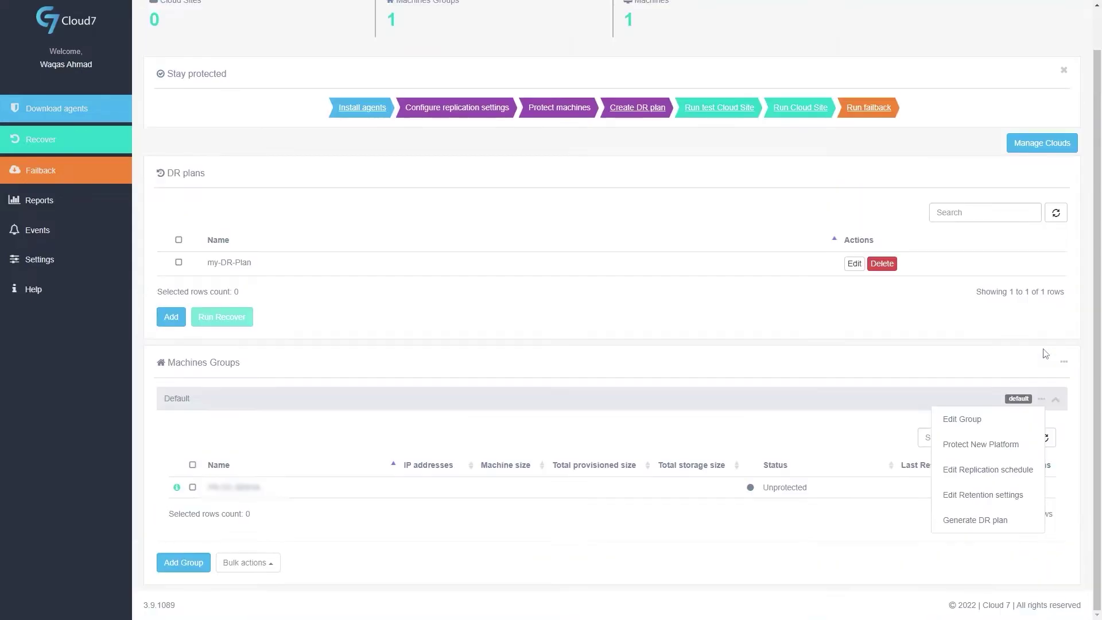
pyautogui.click(970, 474)
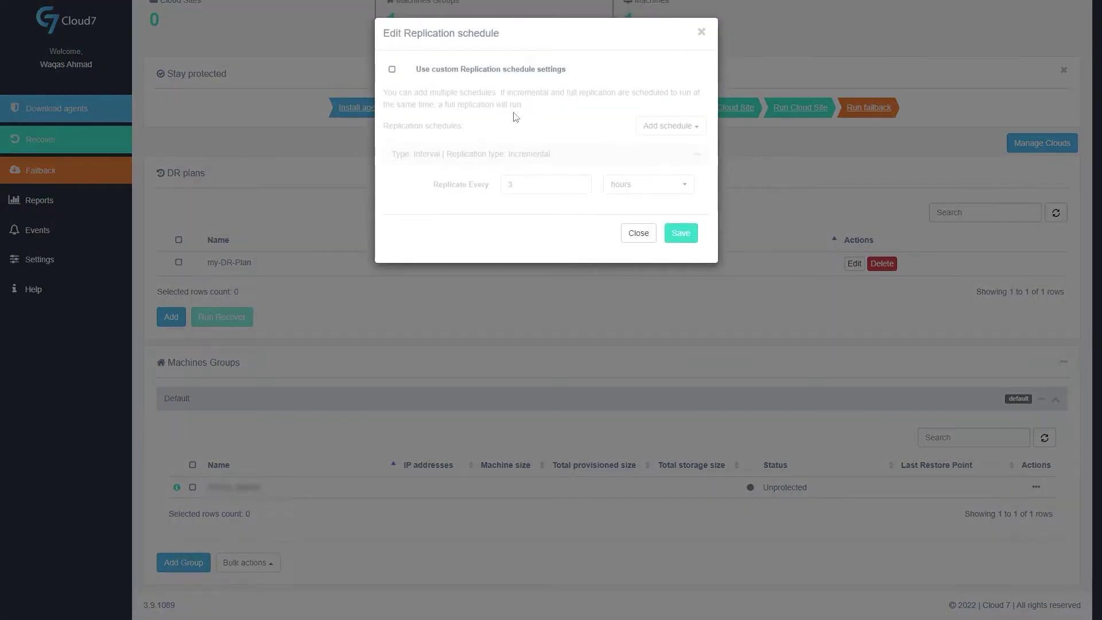
pyautogui.click(510, 74)
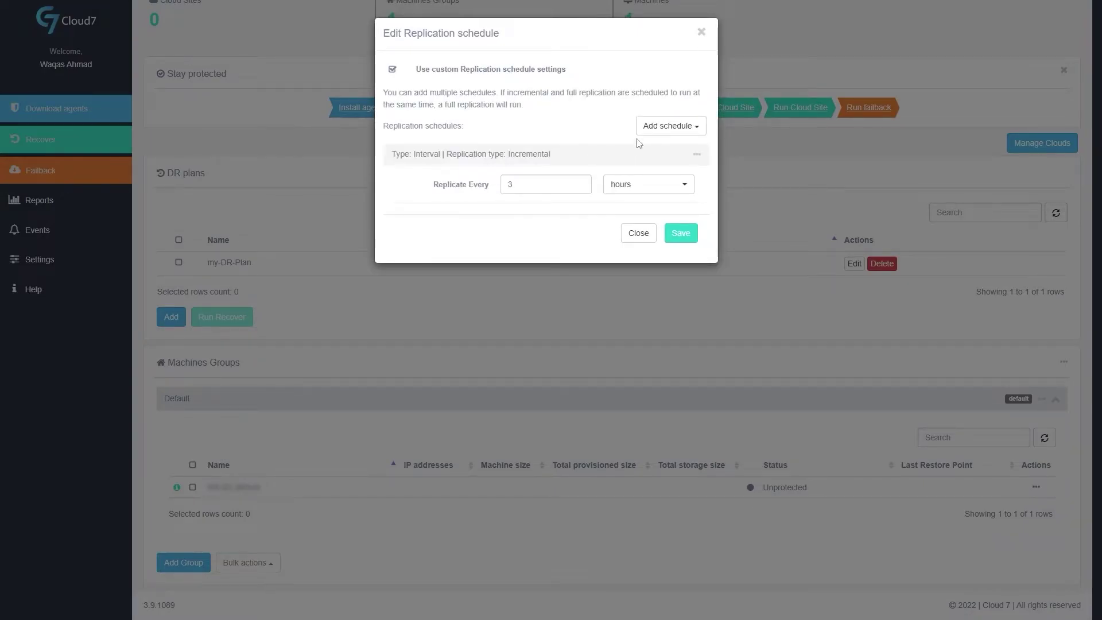
pyautogui.doubleClick(533, 92)
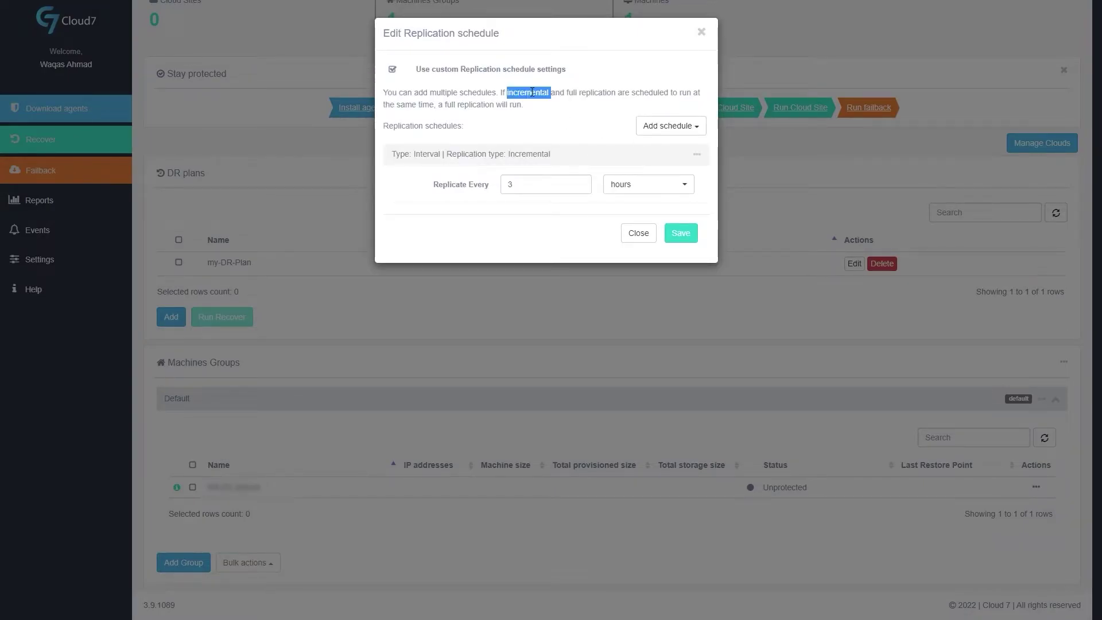
pyautogui.doubleClick(574, 92)
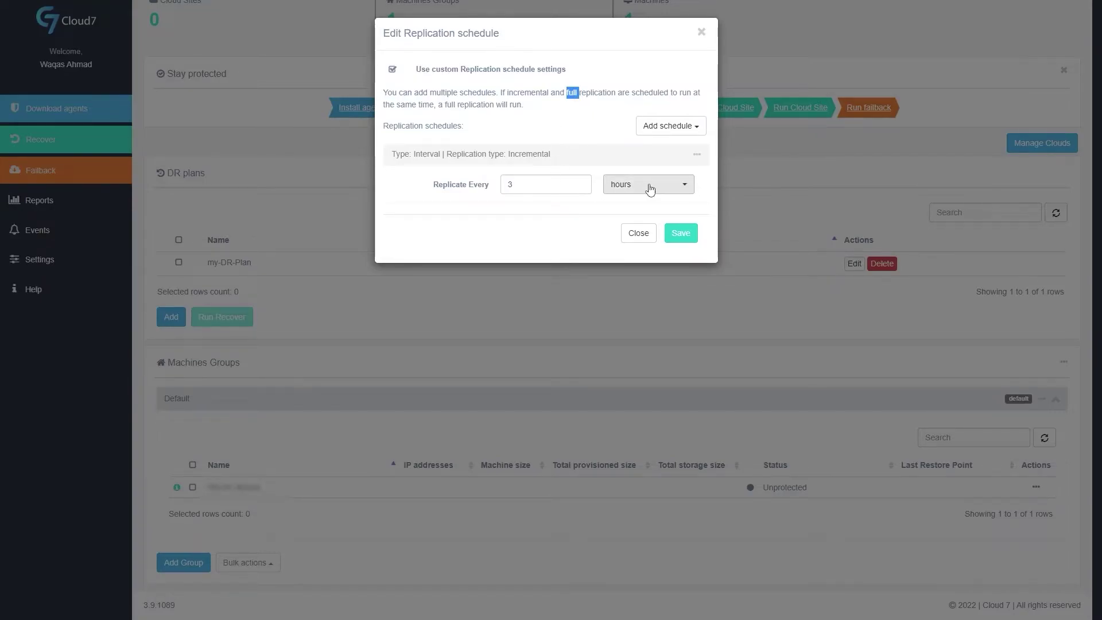
pyautogui.click(674, 134)
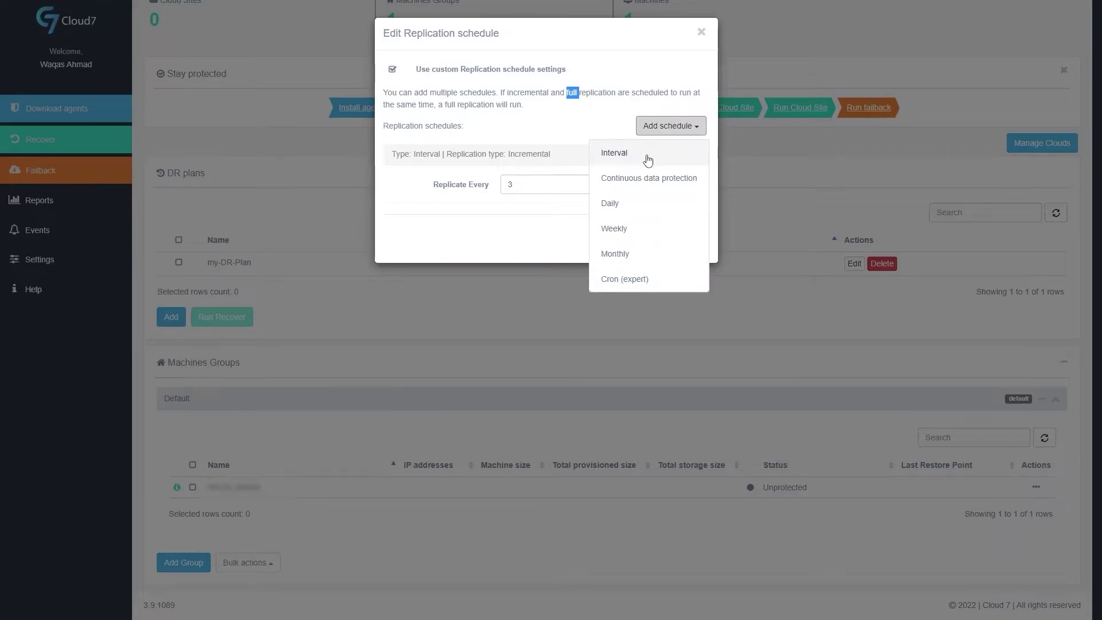
pyautogui.click(593, 127)
pyautogui.click(554, 71)
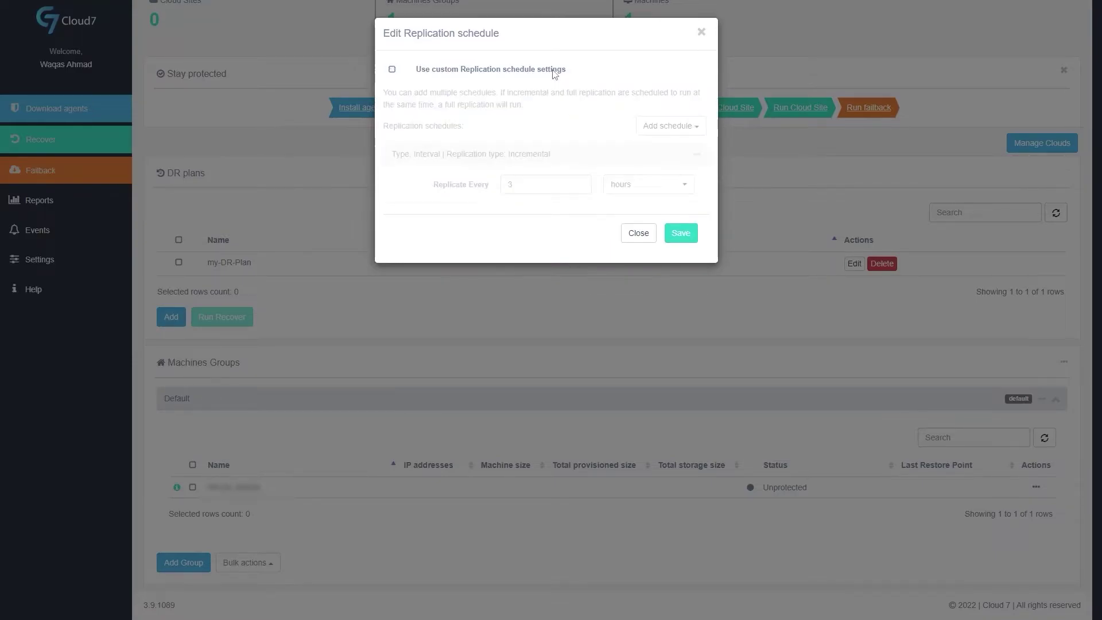
pyautogui.click(640, 237)
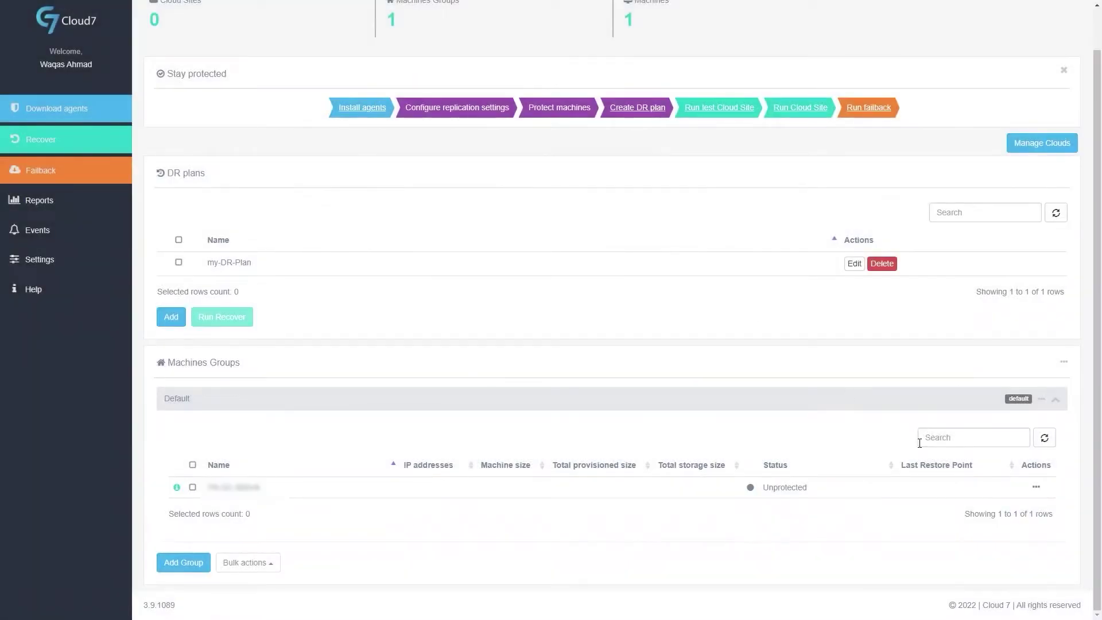
# Examine the Default group's retention settings with custom retention rules enabled, and close them without saving.
pyautogui.click(1043, 401)
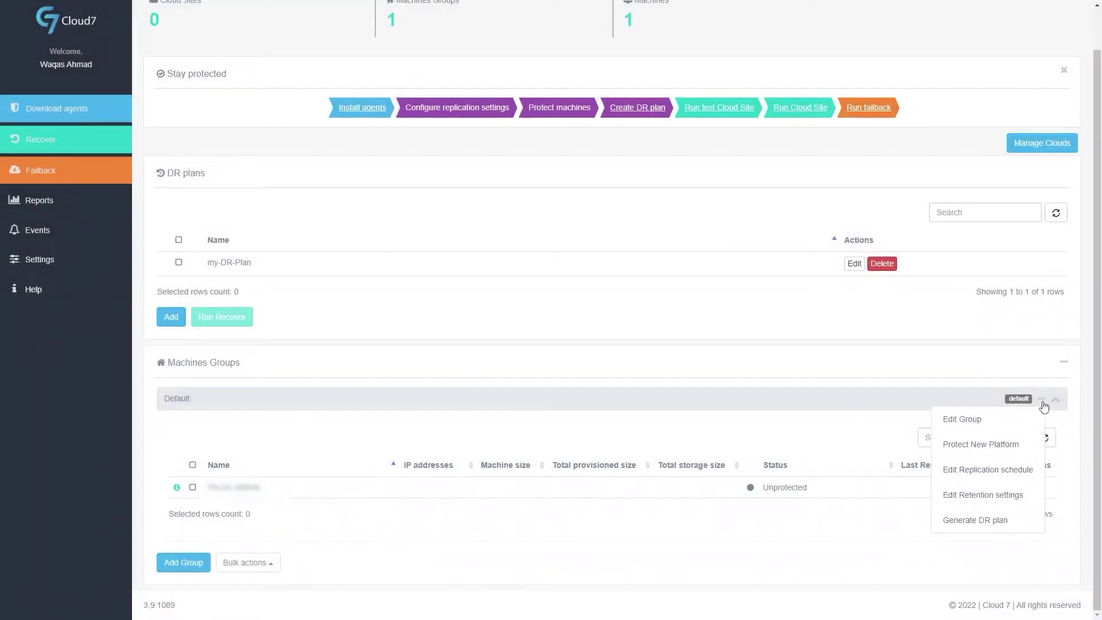
pyautogui.click(991, 497)
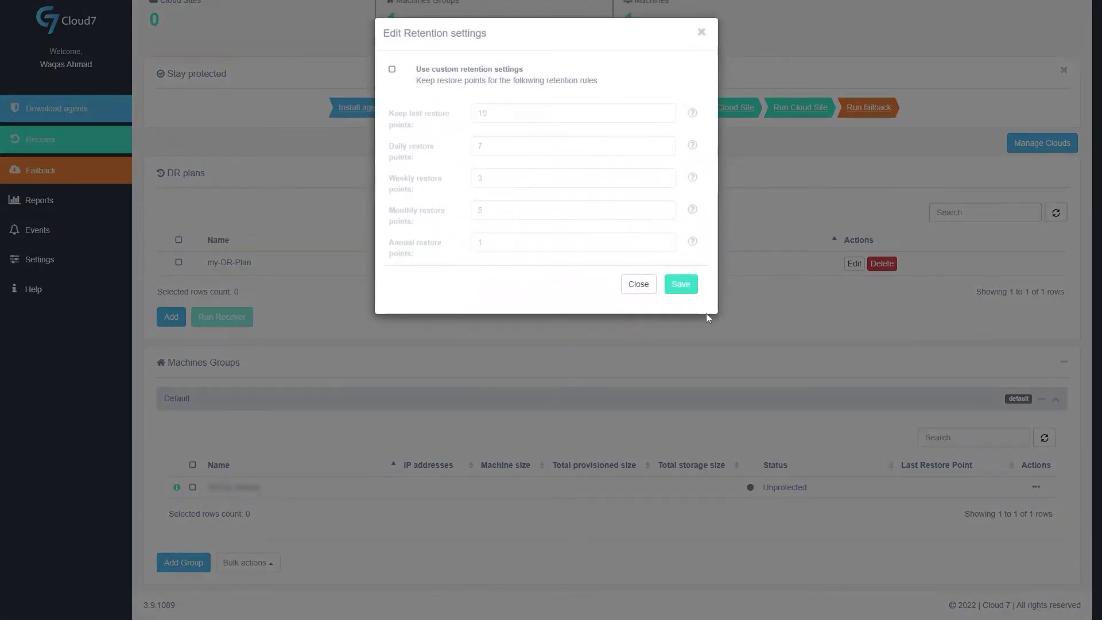
pyautogui.click(462, 78)
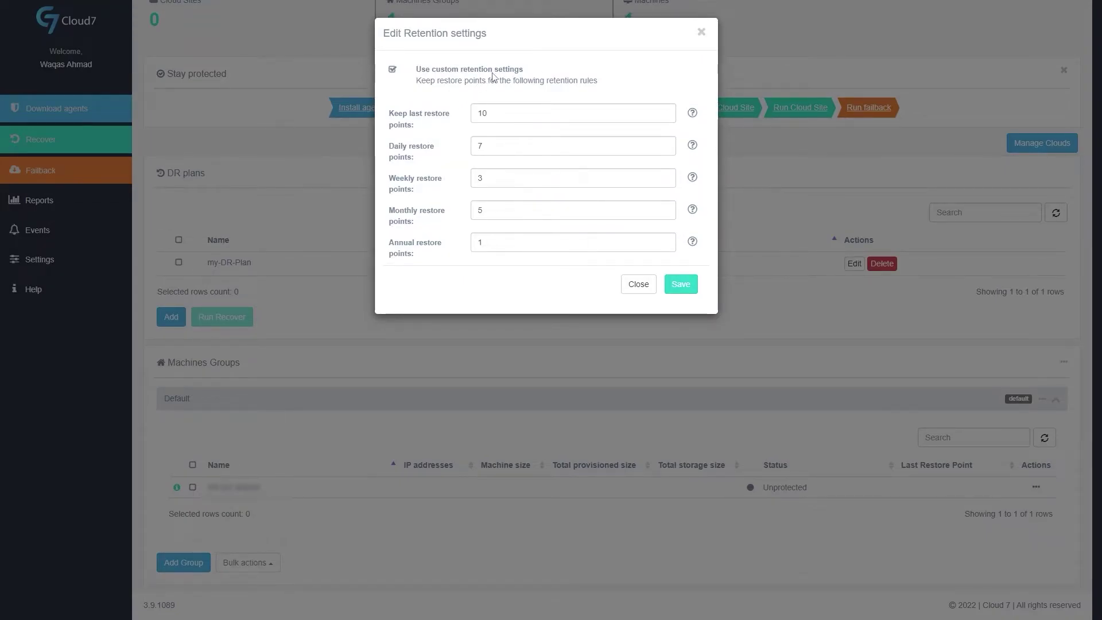
pyautogui.click(636, 287)
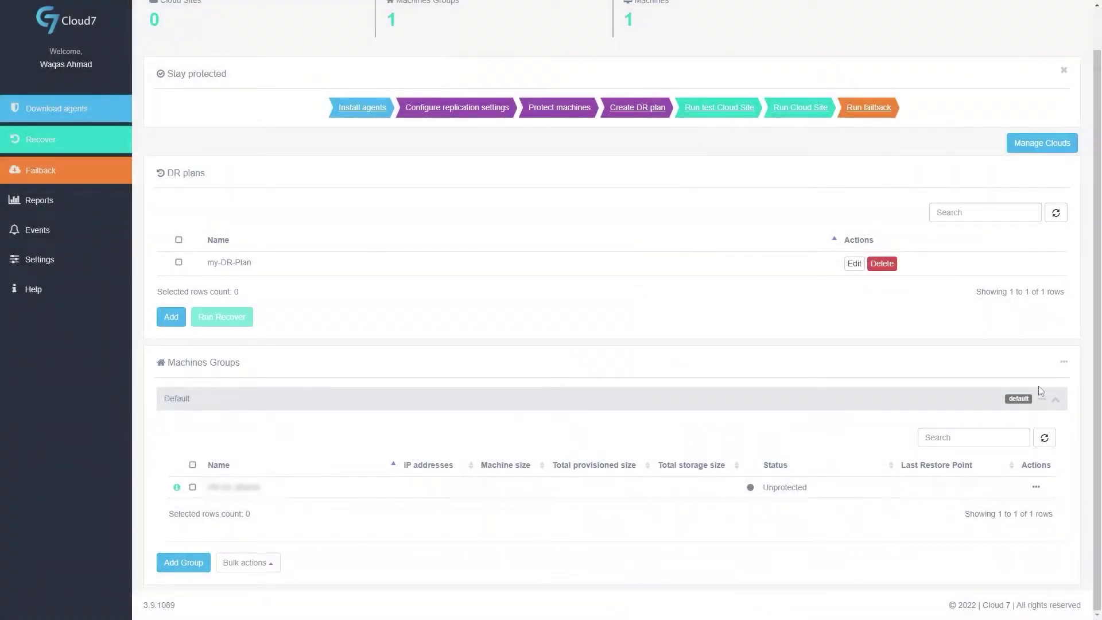
# Start protection for the discovered machine in the Default group and check its replication status.
pyautogui.click(1038, 489)
pyautogui.scroll(-2, 1009, 561)
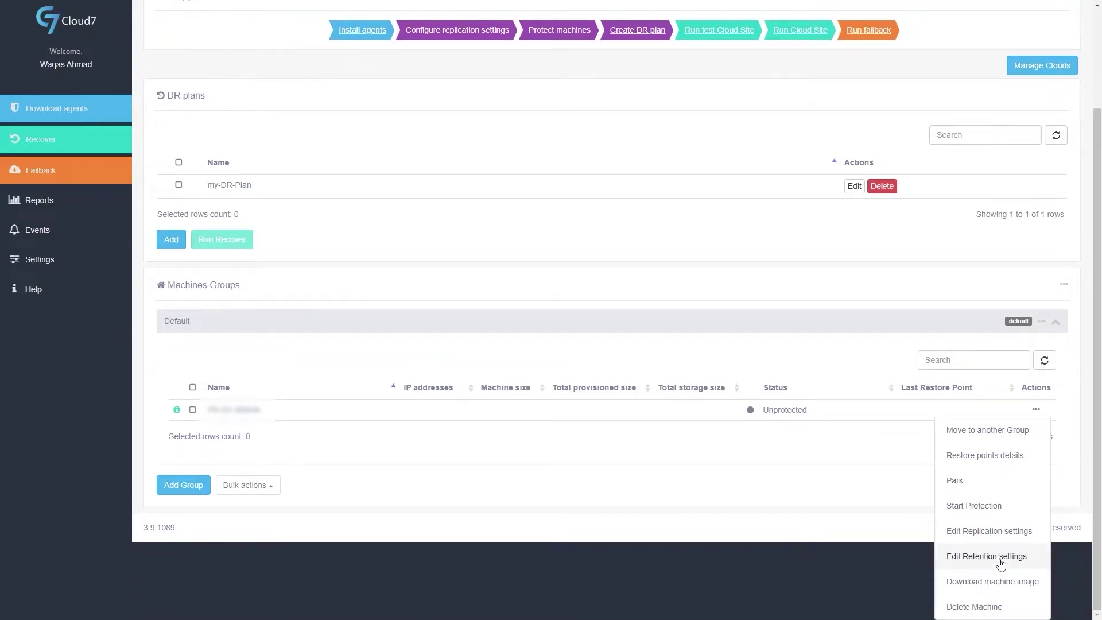
pyautogui.click(971, 507)
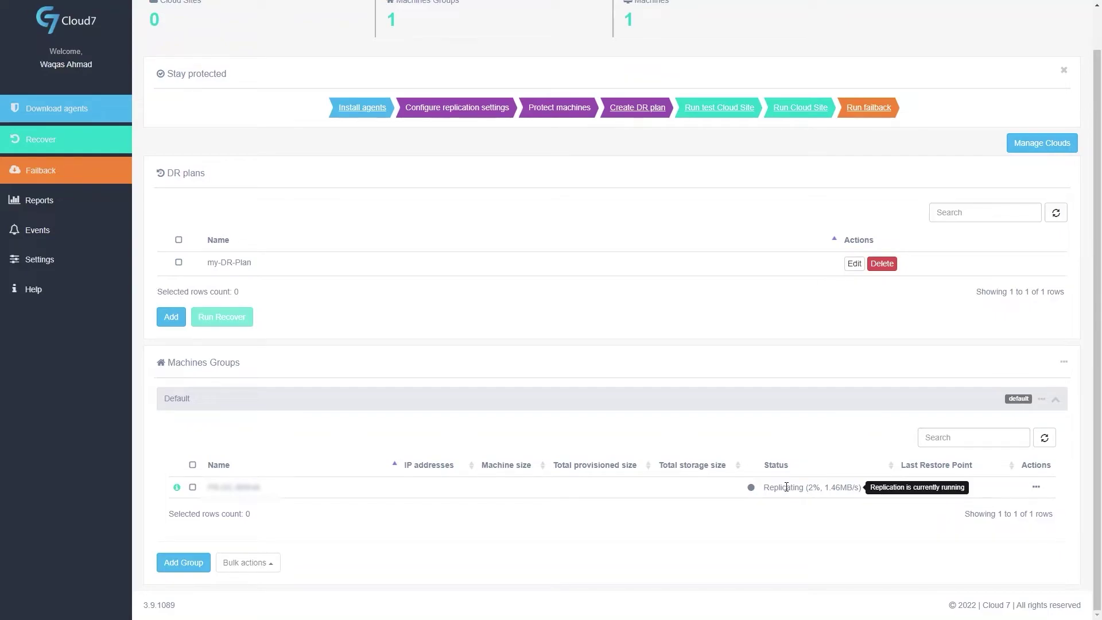
pyautogui.moveTo(764, 487); pyautogui.dragTo(863, 487)
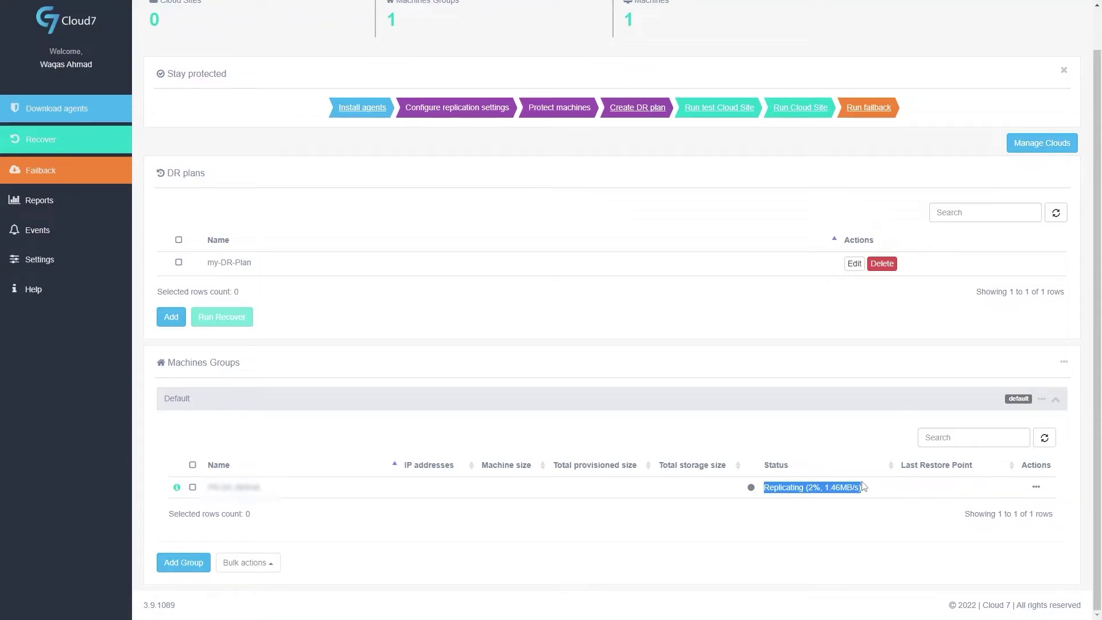
pyautogui.click(621, 125)
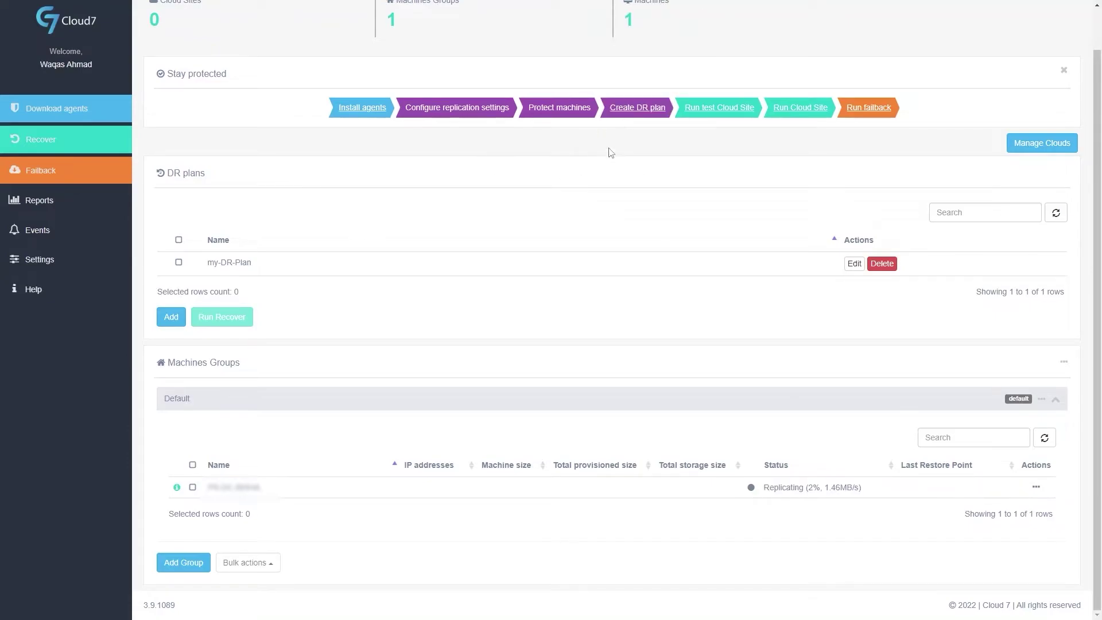
# Start a new DR plan and name it Huawei-Target.
pyautogui.moveTo(628, 115)
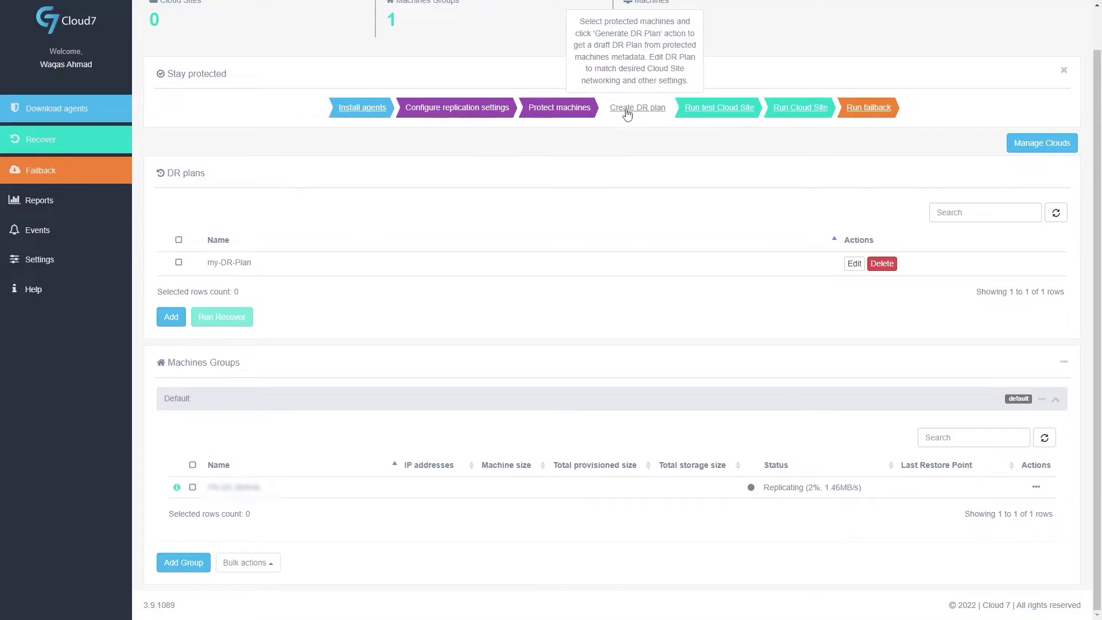
pyautogui.click(171, 317)
pyautogui.click(443, 66)
pyautogui.write('Huawei-Target')
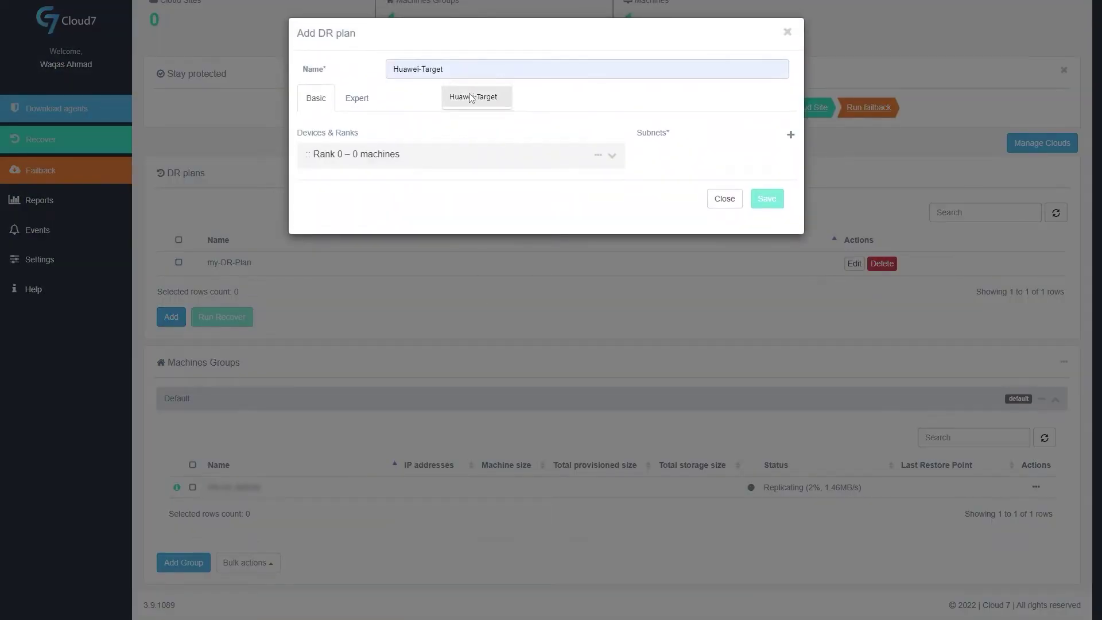
pyautogui.click(470, 97)
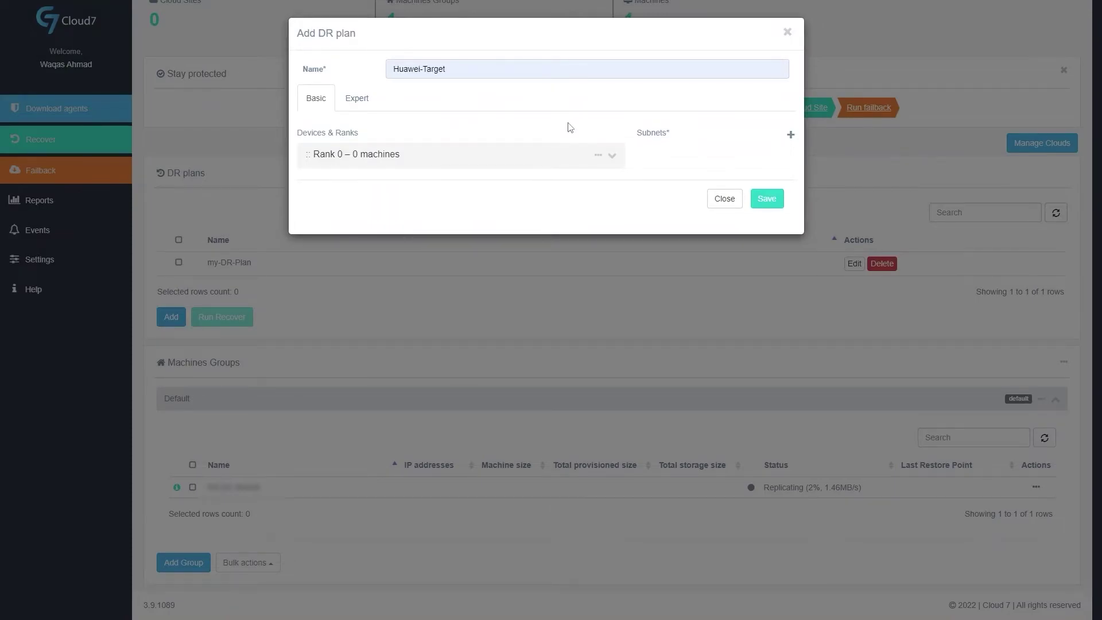
# Add the machine from the Default group to Rank 0 of the DR plan and expand the rank.
pyautogui.click(598, 156)
pyautogui.moveTo(588, 178)
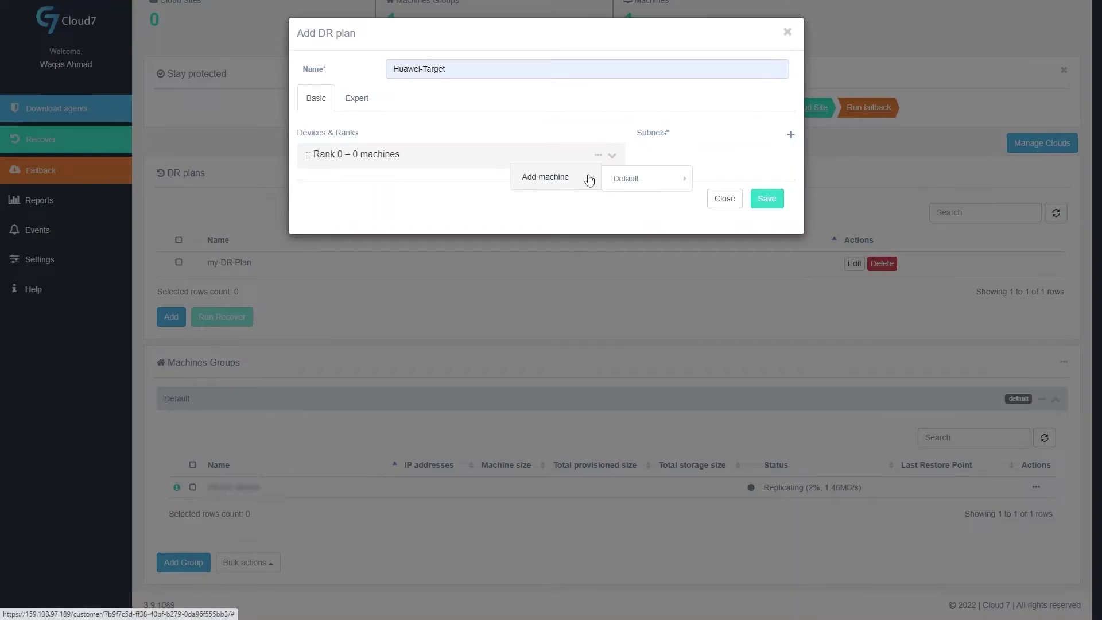
pyautogui.click(716, 180)
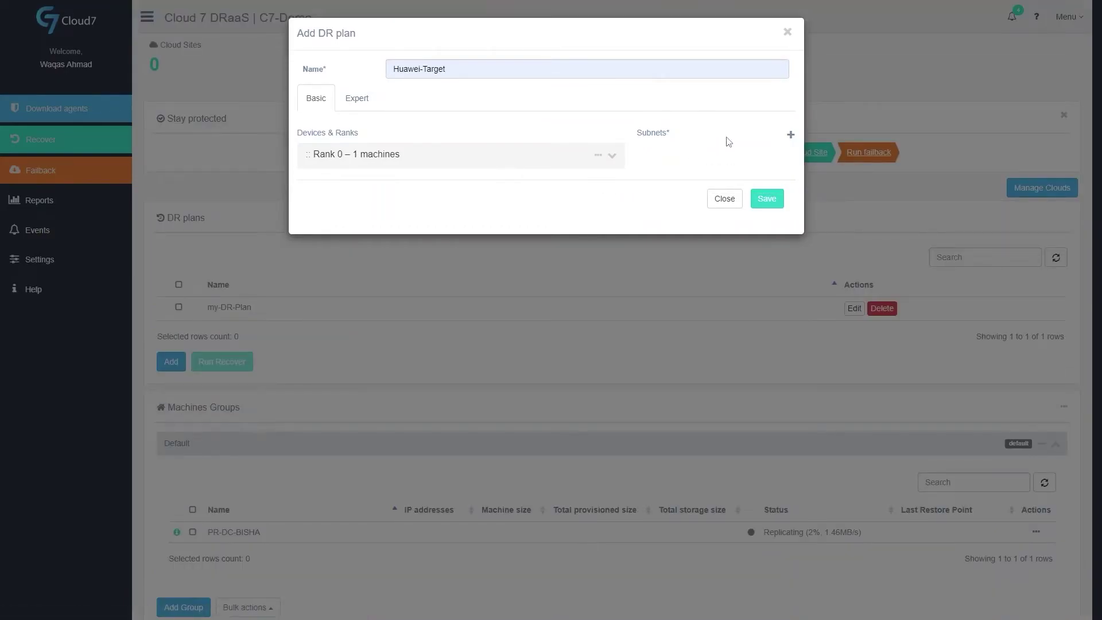
pyautogui.click(612, 157)
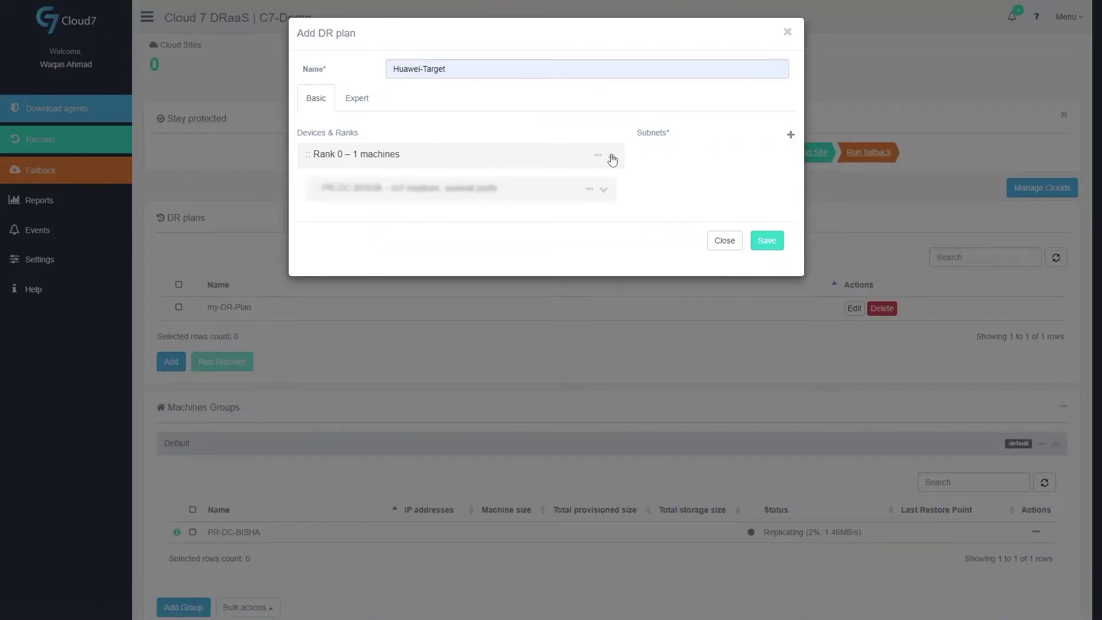
# Set the flavor name of the Rank 0 machine to c6.large.4.
pyautogui.click(604, 190)
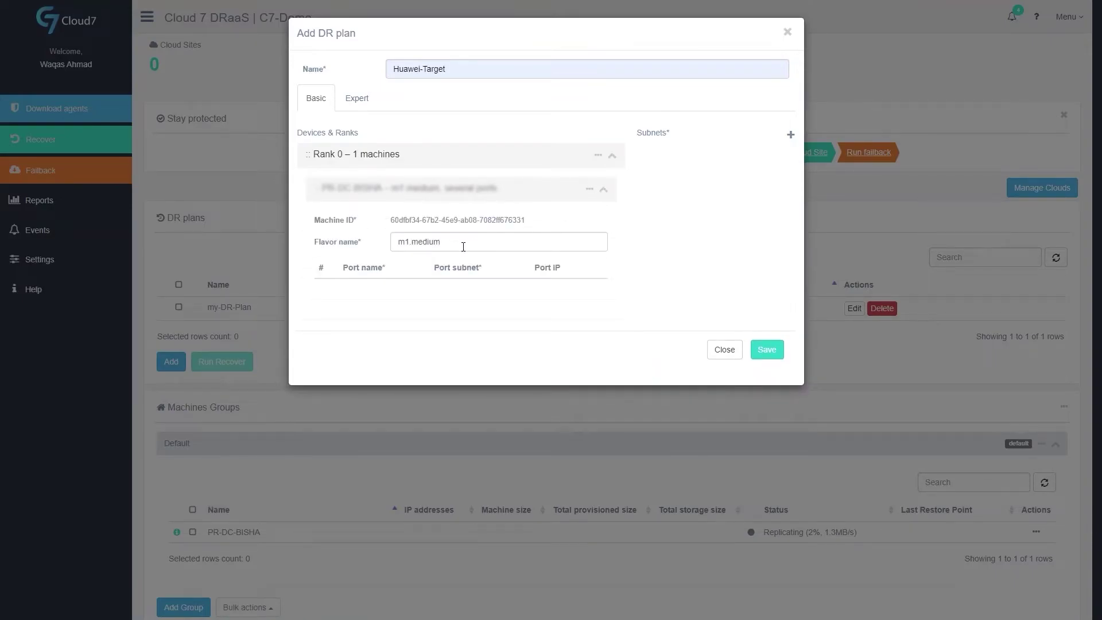
pyautogui.moveTo(464, 248); pyautogui.dragTo(357, 251)
pyautogui.write('c6.large.4')
pyautogui.moveTo(439, 242); pyautogui.dragTo(398, 247)
pyautogui.click(478, 244)
# Add a subnet to the DR plan, using subnet-default (192.168.0.0/24).
pyautogui.click(790, 135)
pyautogui.click(774, 209)
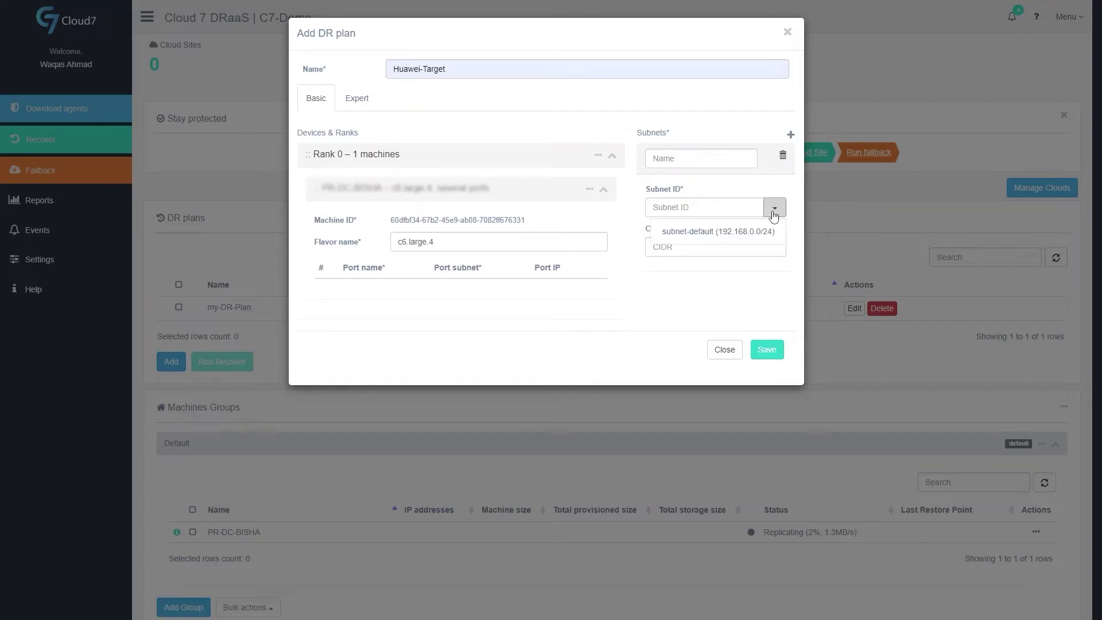
pyautogui.click(763, 231)
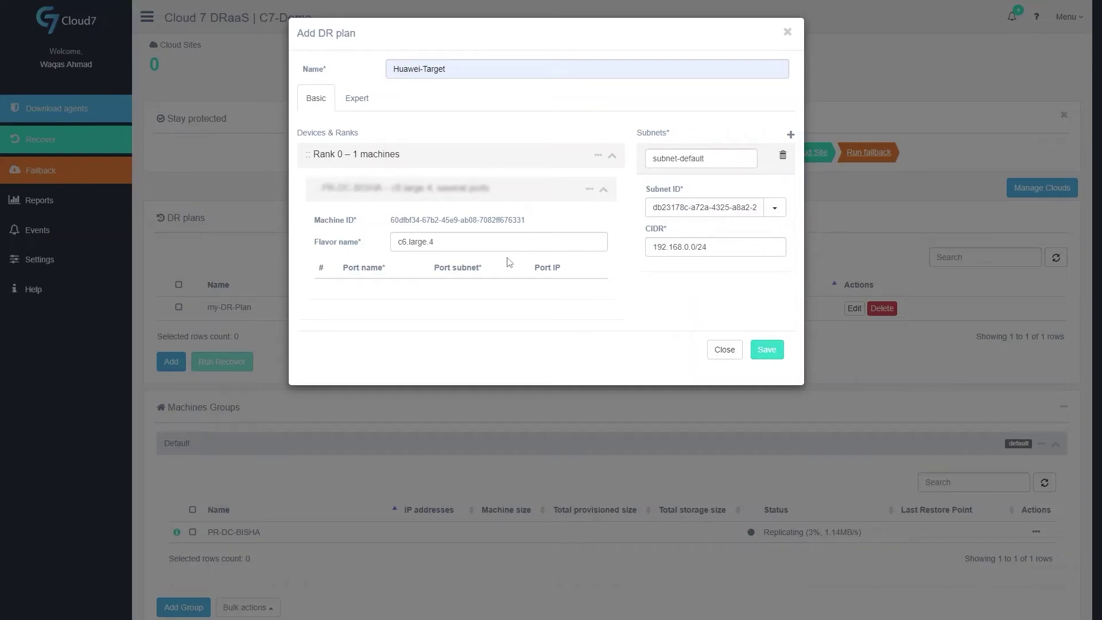
# Add a port on subnet-default to the Rank 0 machine and save the DR plan.
pyautogui.click(589, 190)
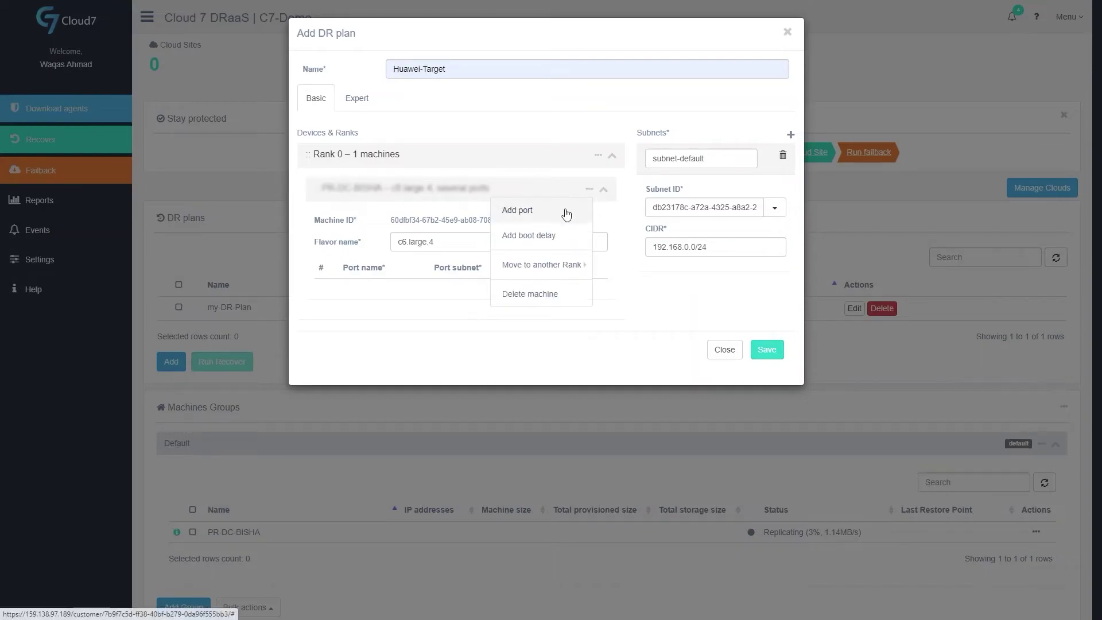
pyautogui.click(520, 211)
pyautogui.click(430, 299)
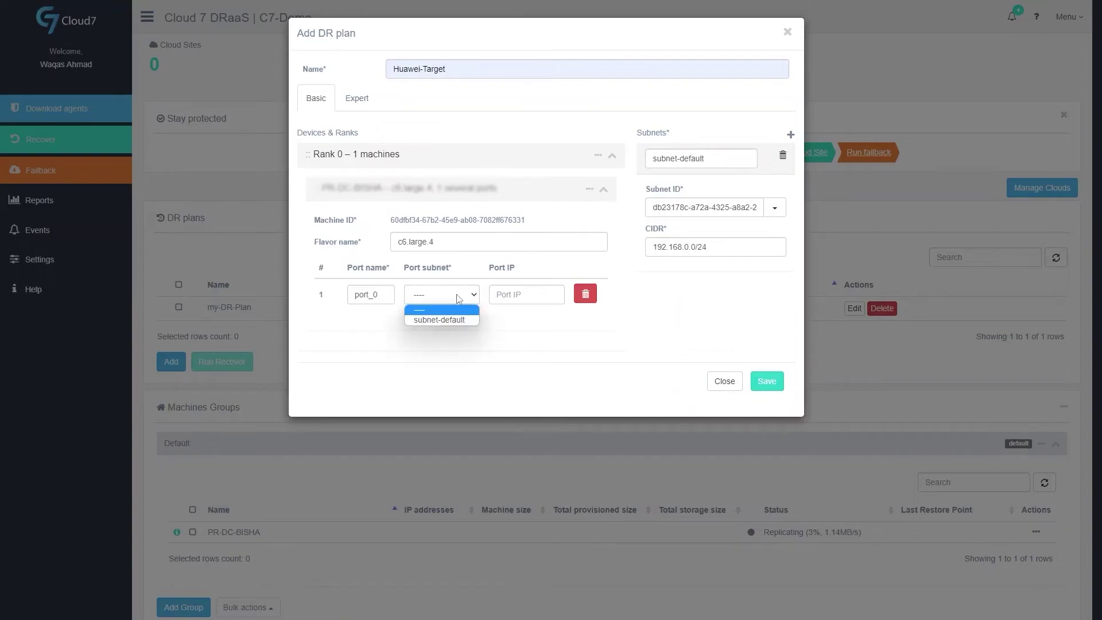
pyautogui.click(443, 319)
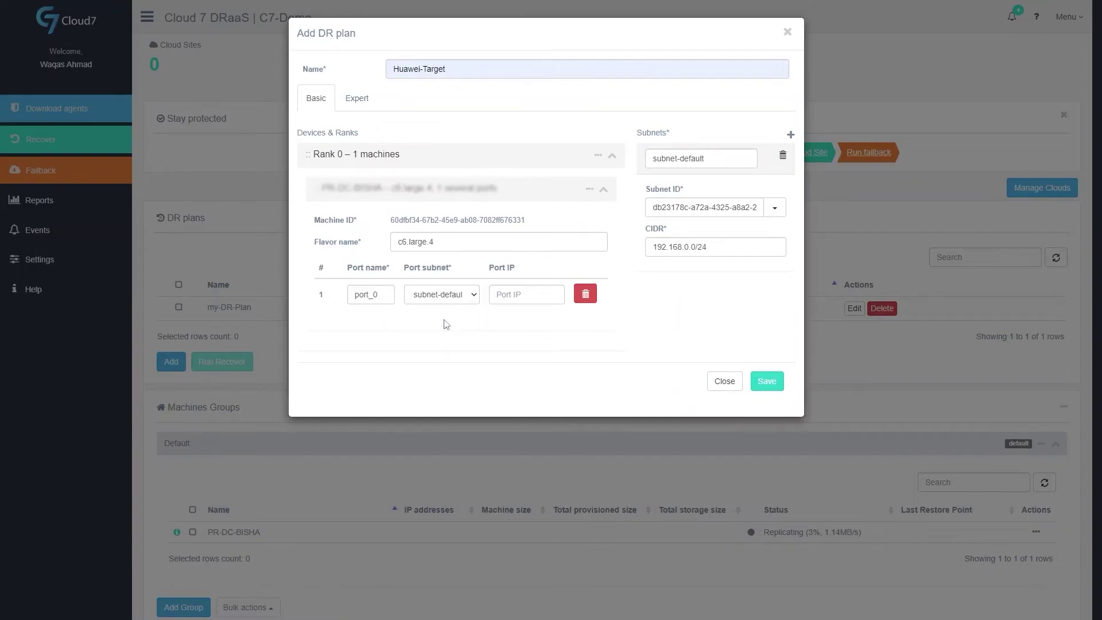
pyautogui.click(775, 384)
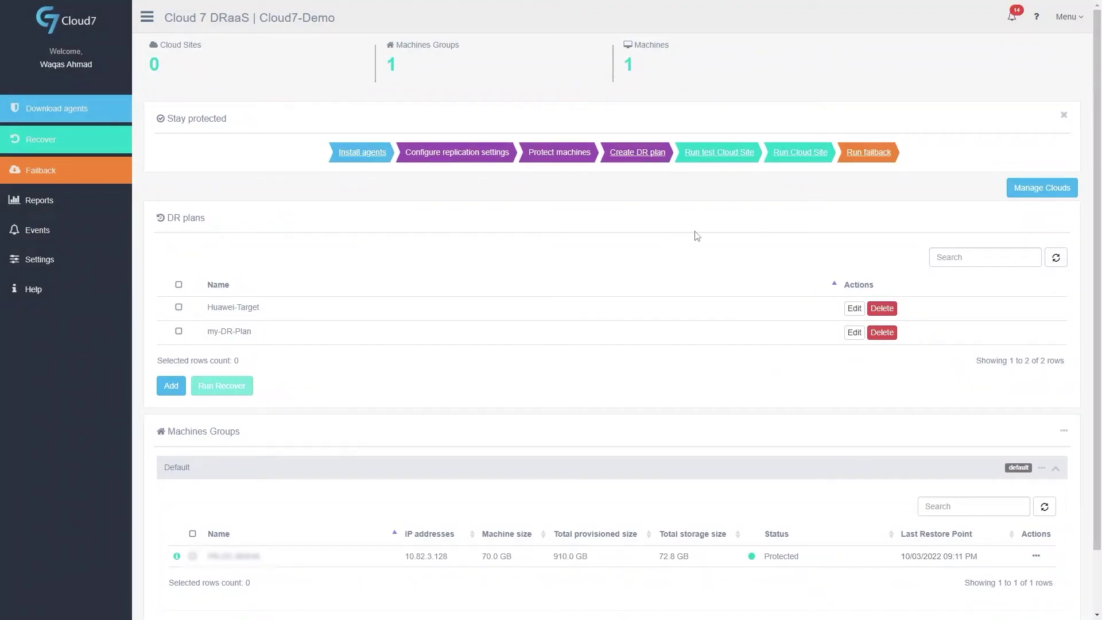
# Run a recovery of the Huawei-Target DR plan with the Cloud Site name Huawei-Tenant.
pyautogui.moveTo(783, 557)
pyautogui.moveTo(699, 156)
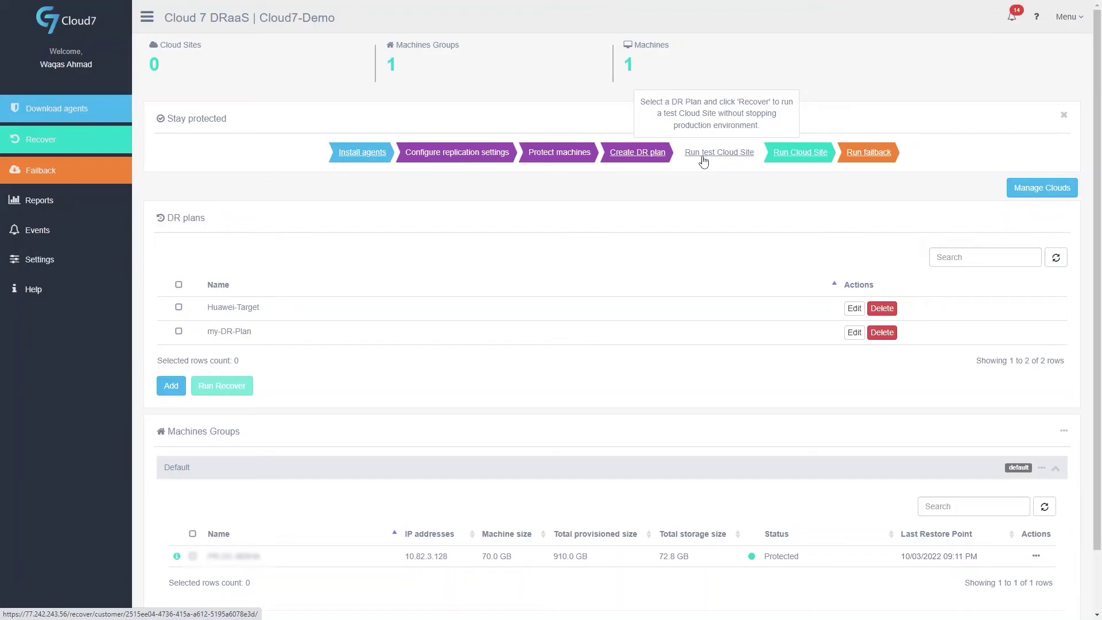
pyautogui.moveTo(779, 155)
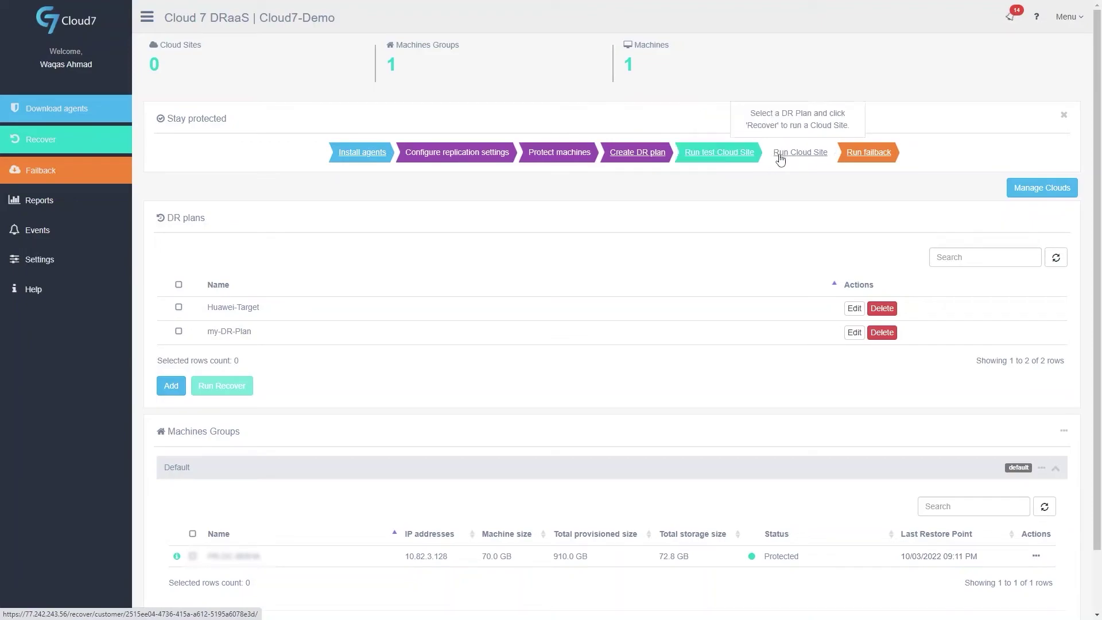
pyautogui.click(178, 310)
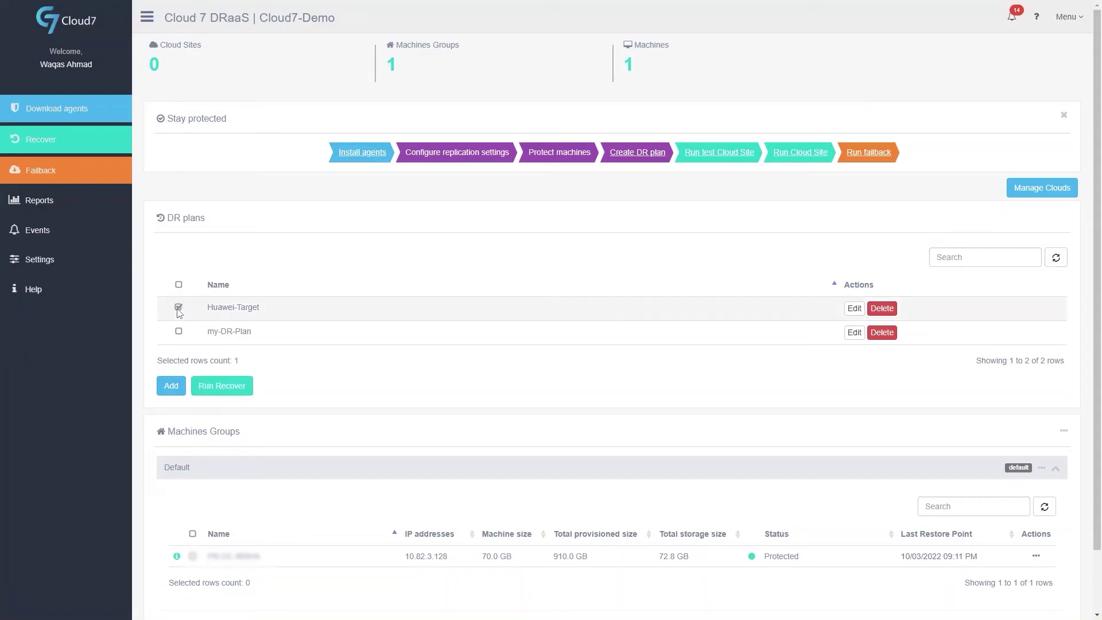
pyautogui.click(221, 388)
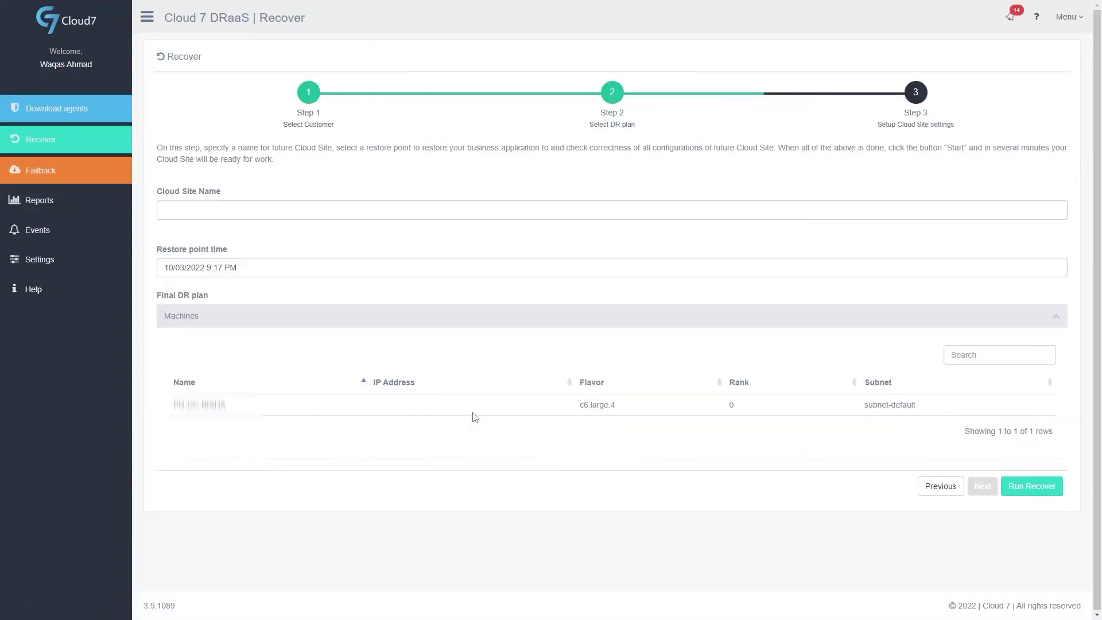
pyautogui.click(305, 214)
pyautogui.write('Huawei-Tenant')
pyautogui.click(1023, 492)
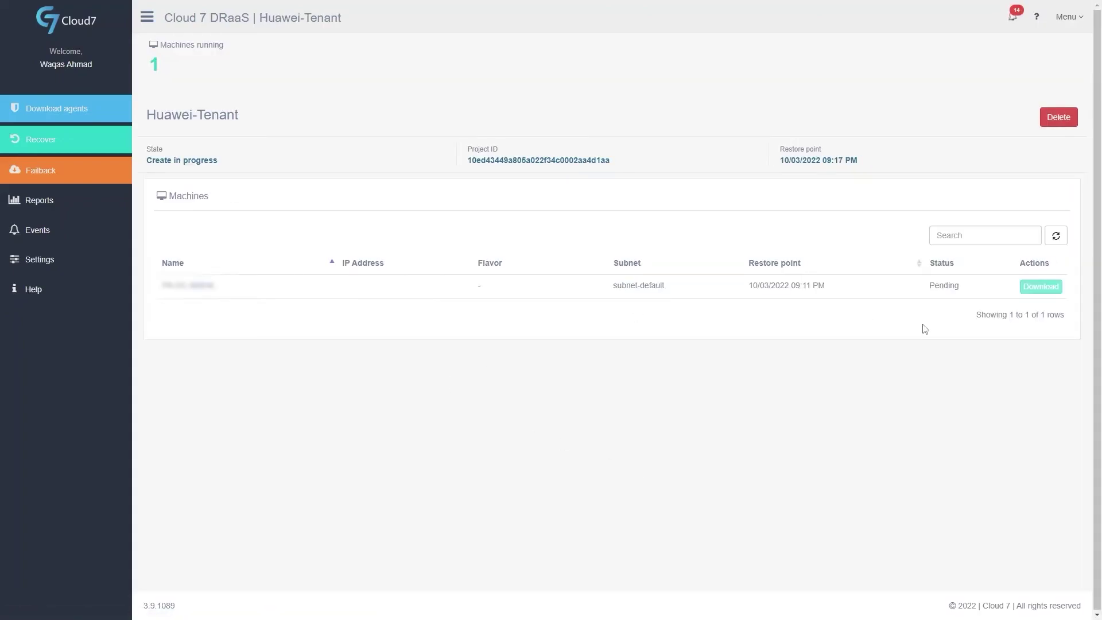
# Check the state of the Huawei-Tenant Cloud Site, and open its details to check the recovered machine's status.
pyautogui.doubleClick(942, 283)
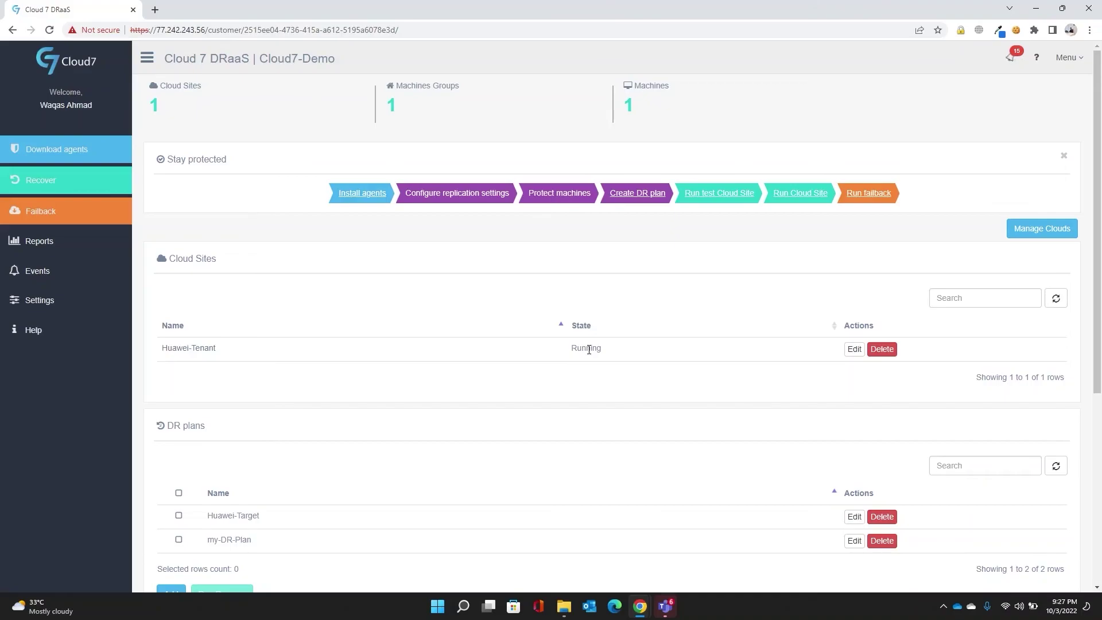
pyautogui.doubleClick(589, 350)
pyautogui.click(854, 349)
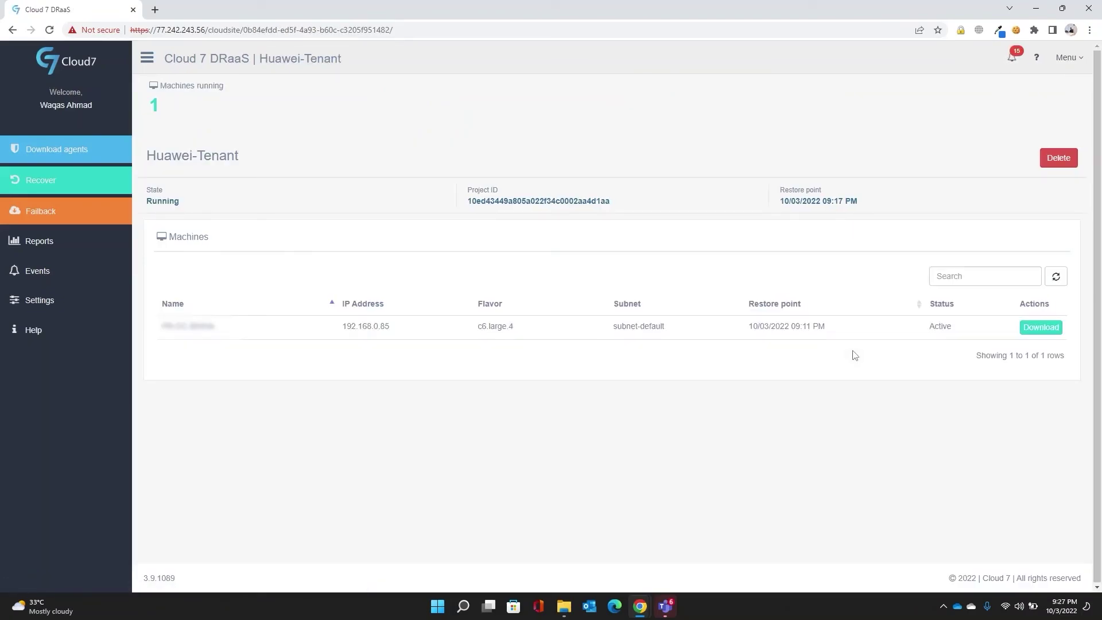
pyautogui.doubleClick(942, 328)
pyautogui.click(942, 328)
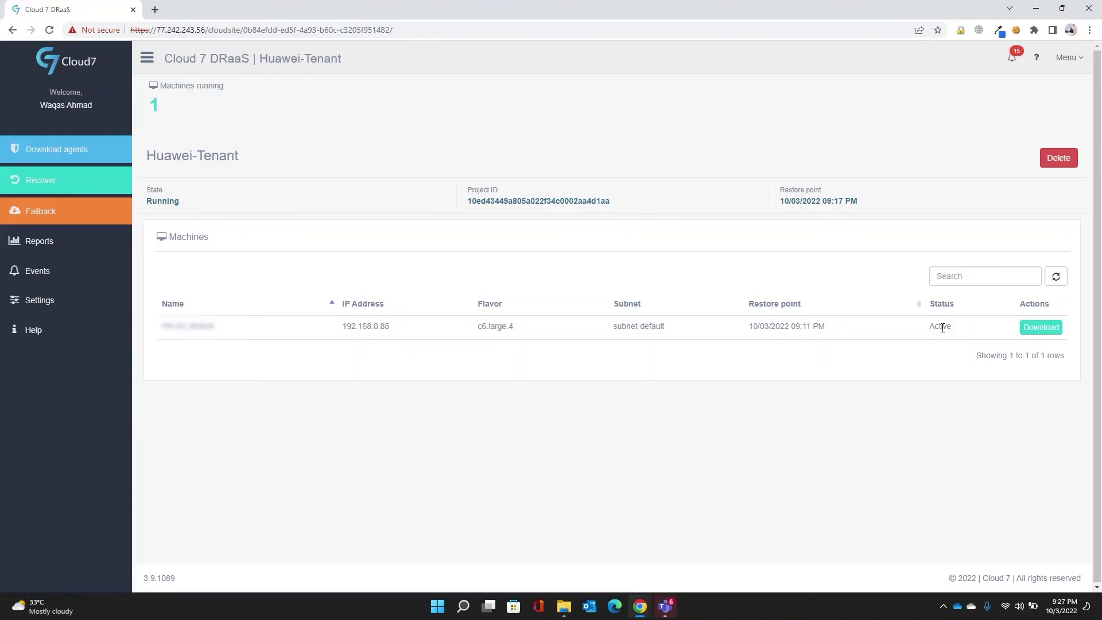